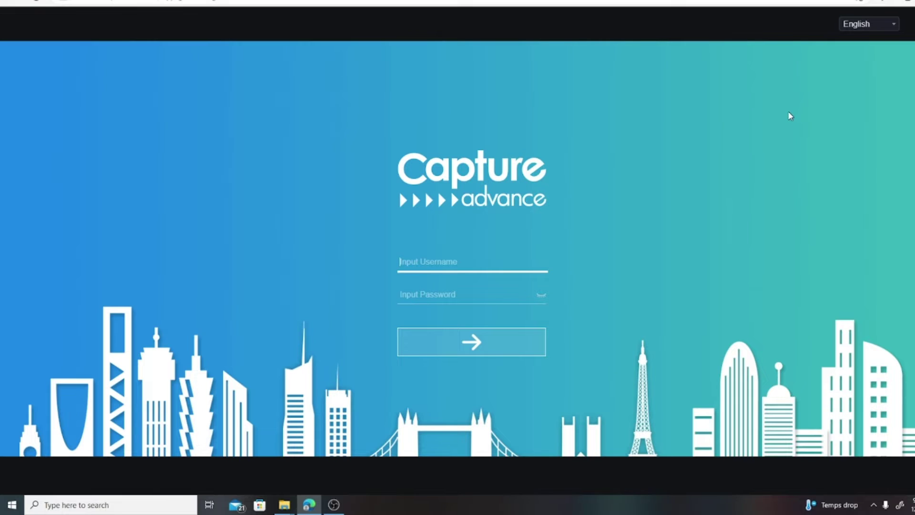
- Log in to the NVR with the administrator username and password
text(admin)
key(Tab)
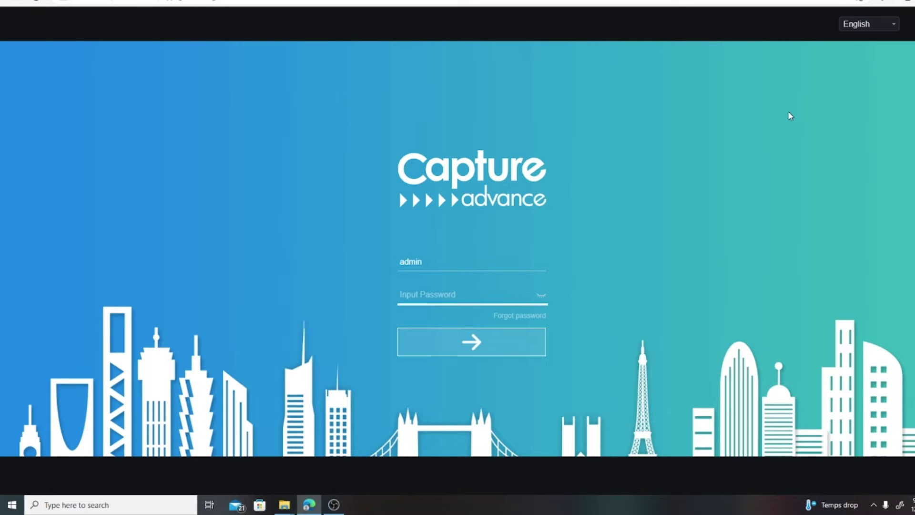
text(********)
click(469, 343)
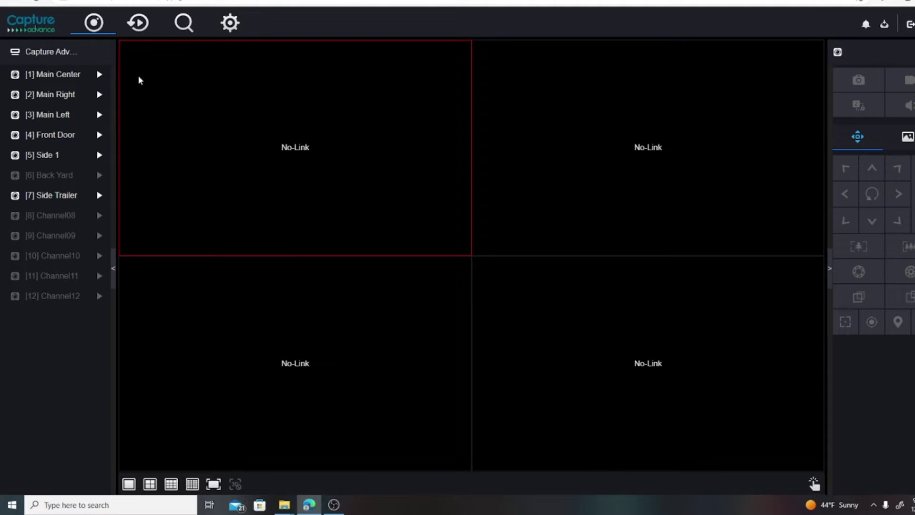
click(104, 75)
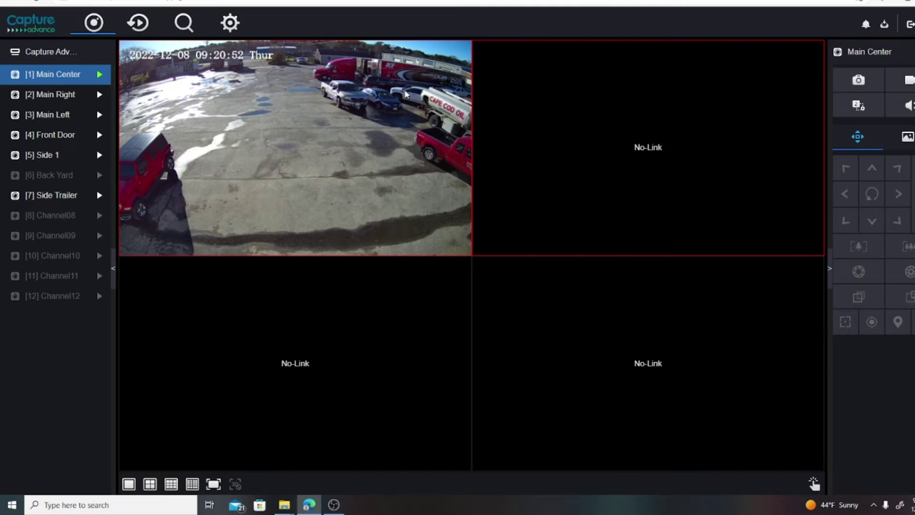
click(100, 76)
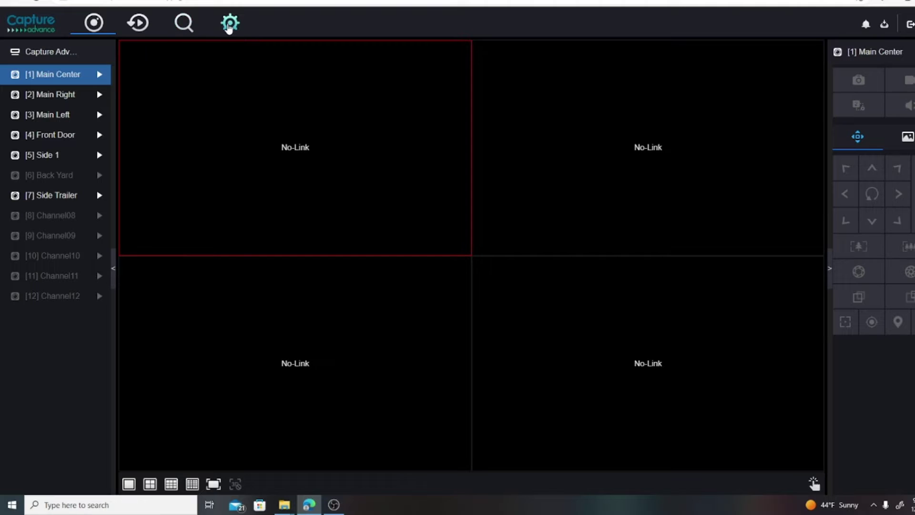
click(231, 24)
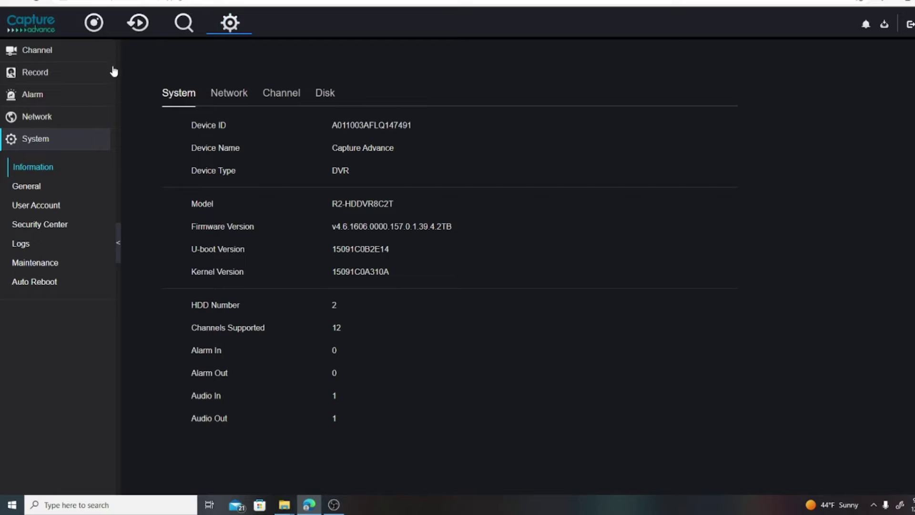
- Open Record > Record Schedule for Main Center and pick the Motion recording type
click(41, 75)
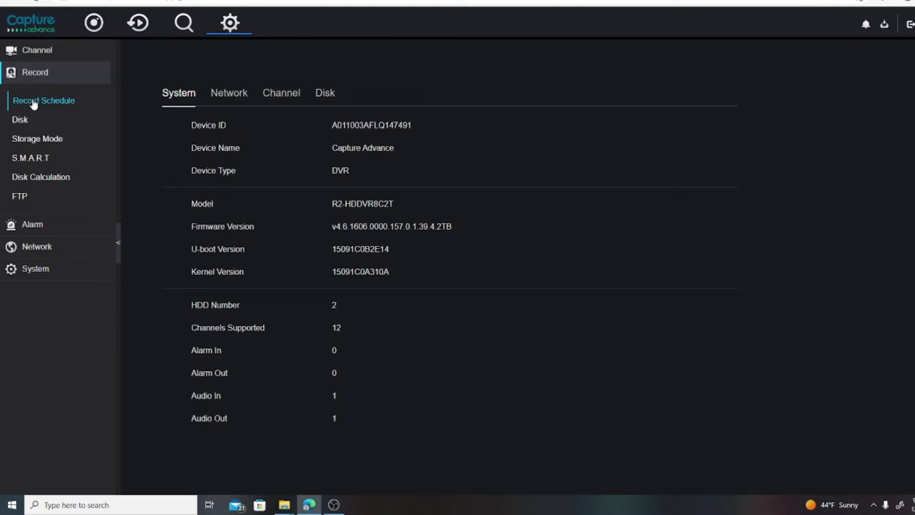
click(50, 104)
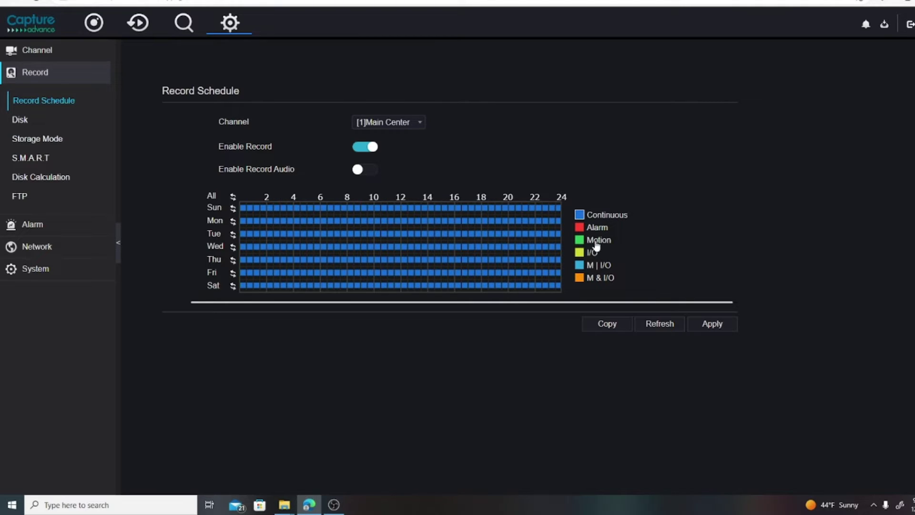
click(579, 241)
- Replace the continuous schedule with motion recording 0:00–24:00 across the week, leaving Sunday cleared
mouse_move(242, 207)
mouse_down()
mouse_move(557, 210)
mouse_move(560, 285)
mouse_up()
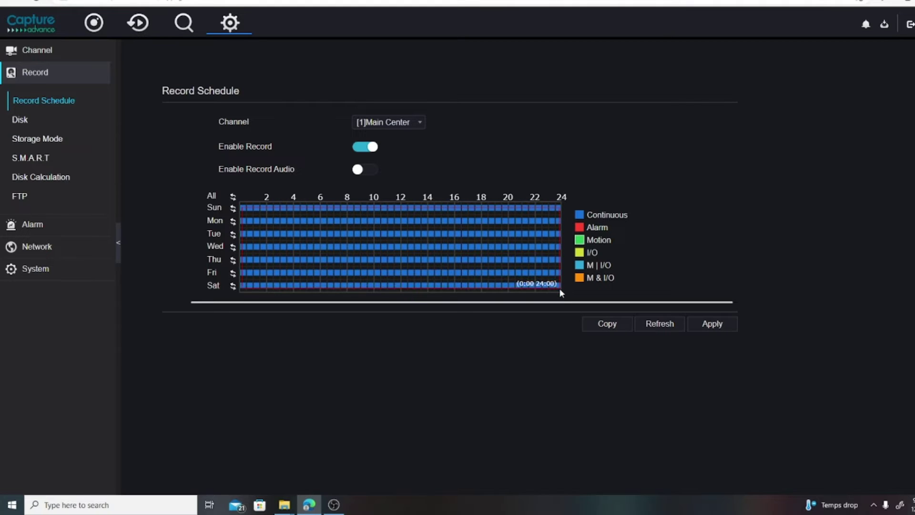
drag(559, 288, 562, 290)
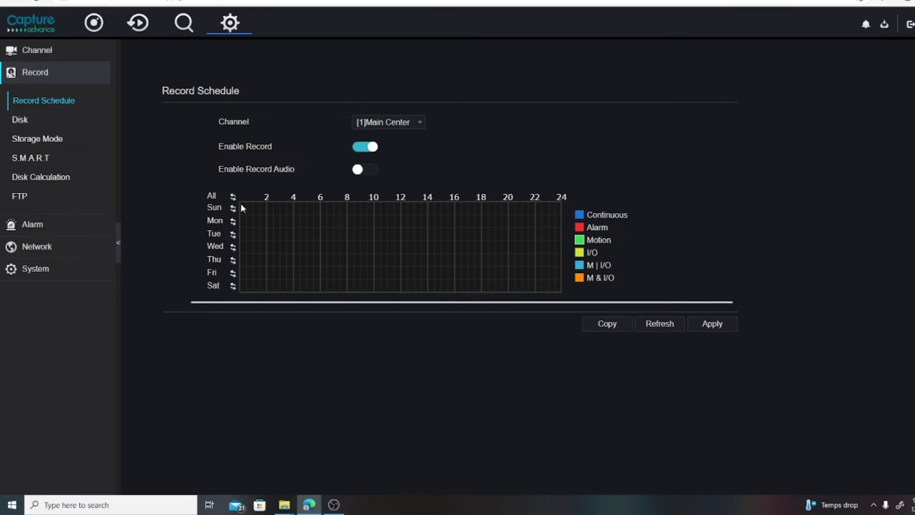
drag(241, 203, 572, 286)
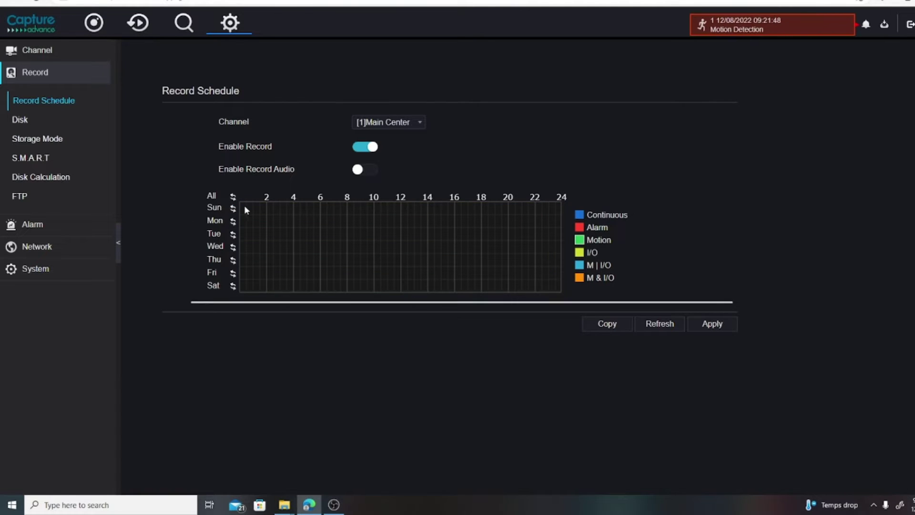
drag(242, 204, 553, 289)
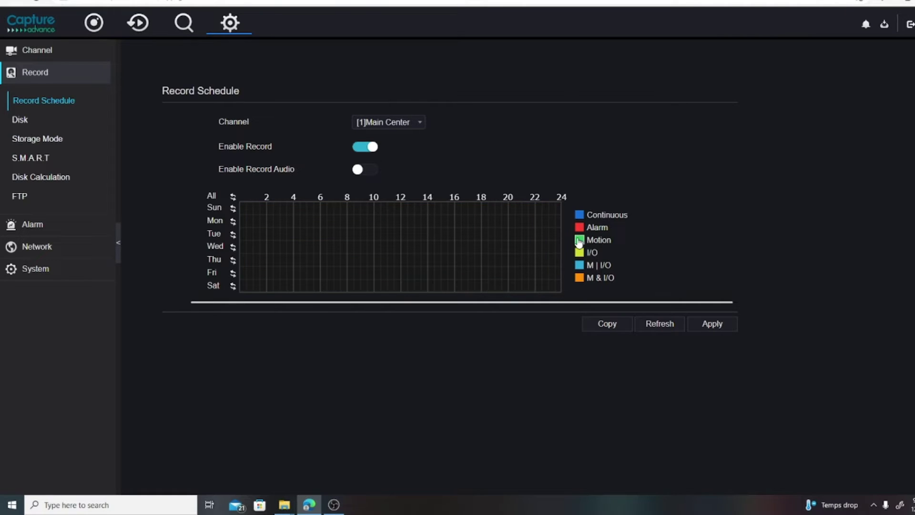
drag(248, 208, 559, 286)
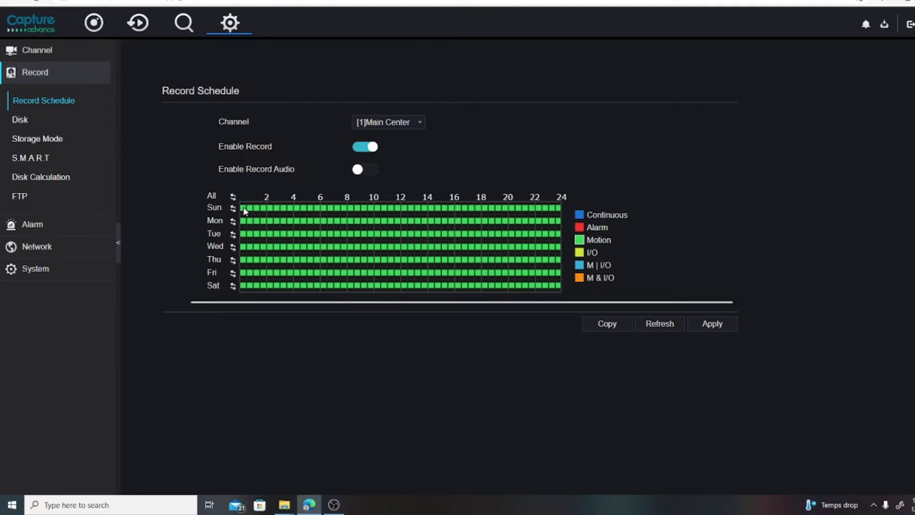
mouse_move(244, 209)
mouse_down()
mouse_move(567, 210)
mouse_move(242, 207)
mouse_up()
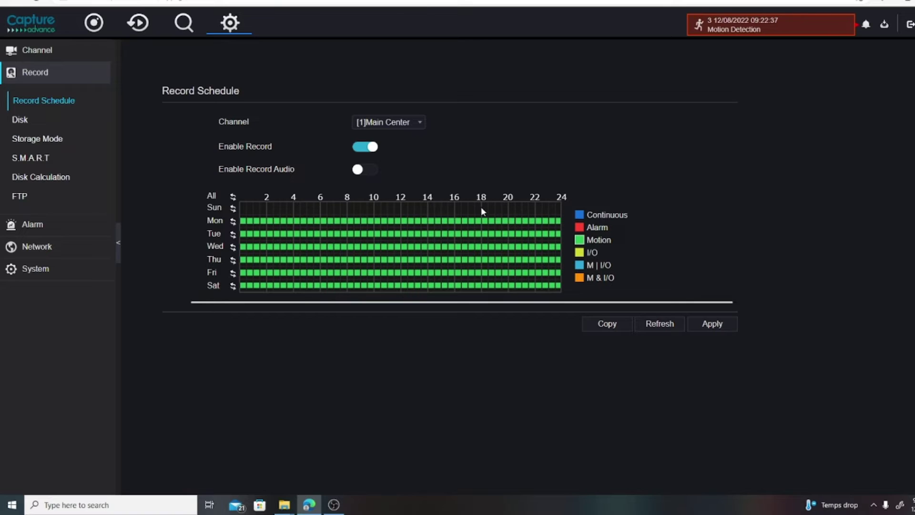
drag(483, 209, 560, 212)
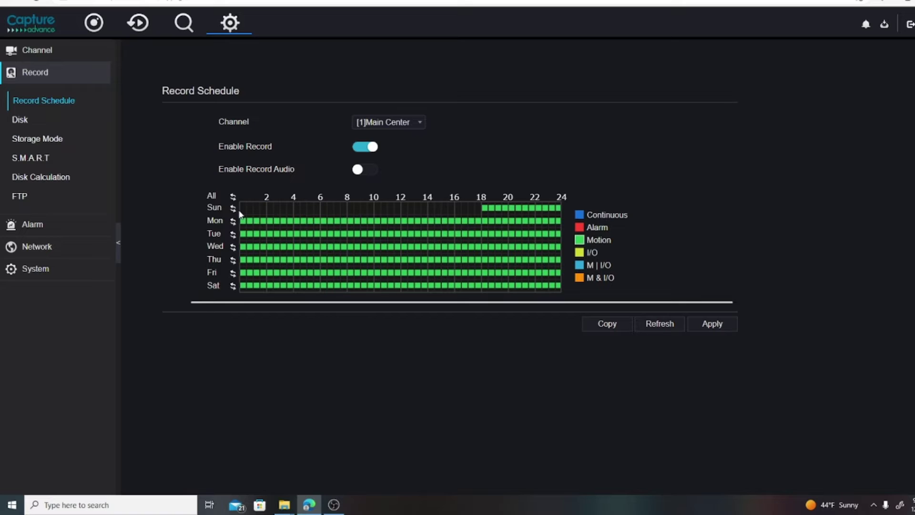
drag(241, 206, 347, 209)
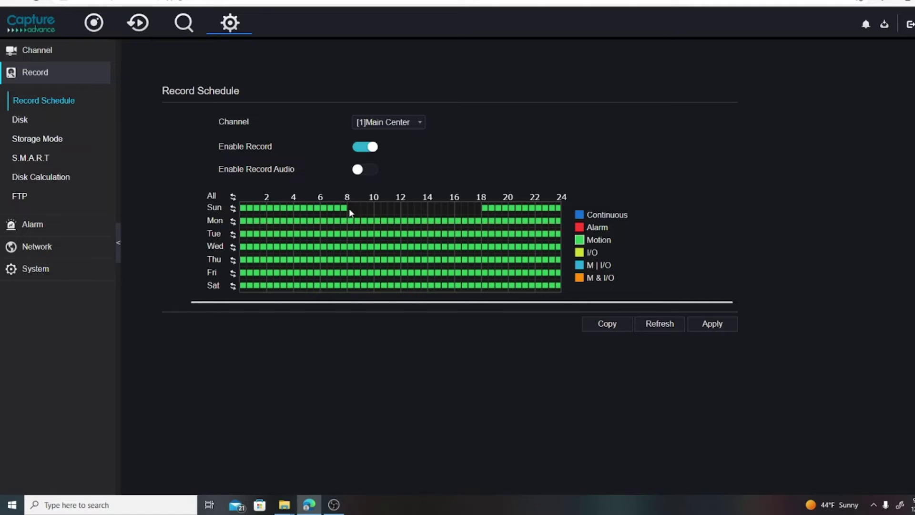
drag(349, 213, 484, 209)
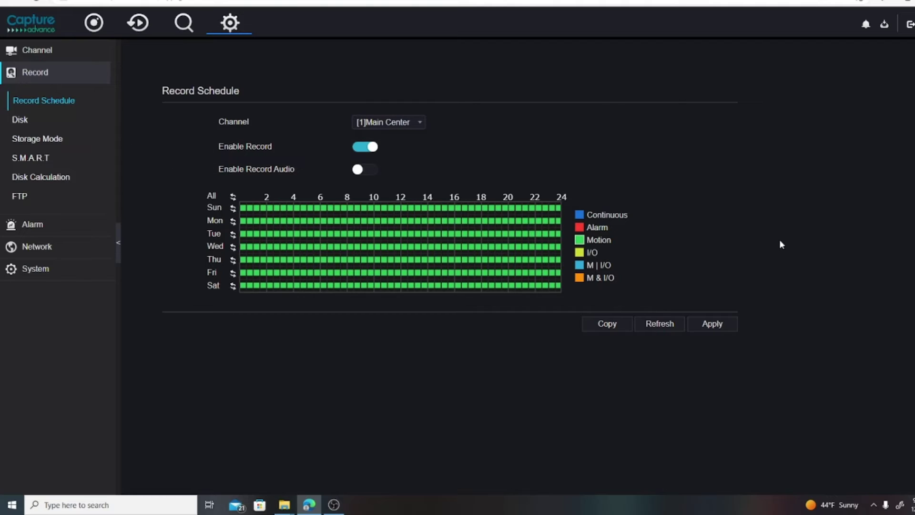
- Save the Main Center motion schedule and select channels 2, 4, 5, 6 and 7 for copying
click(714, 328)
click(613, 328)
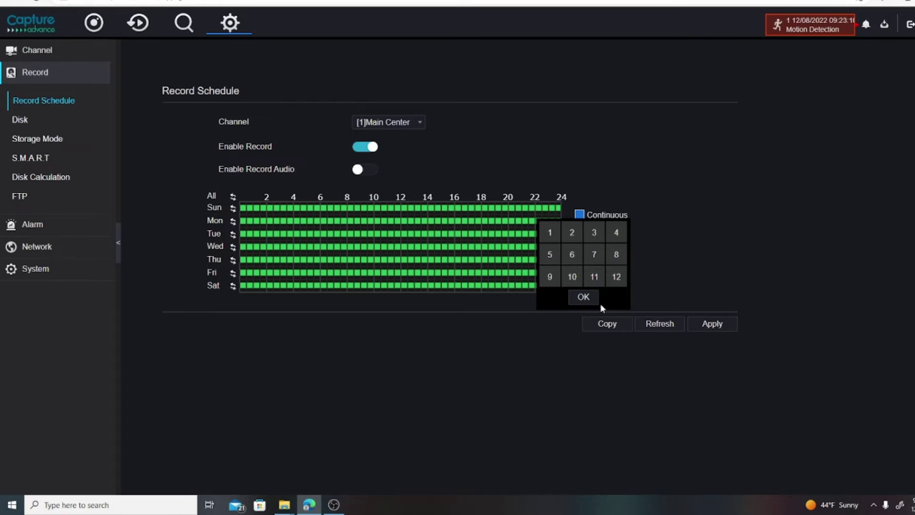
click(568, 236)
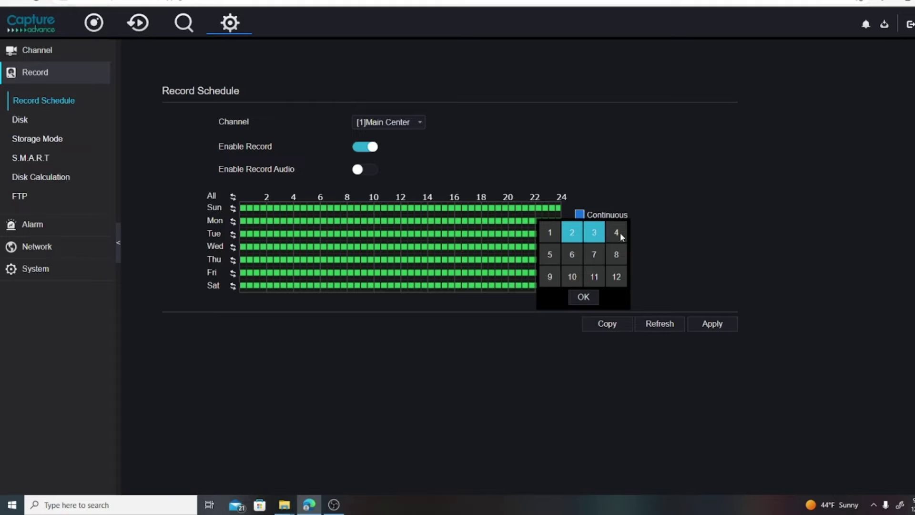
click(619, 232)
click(553, 255)
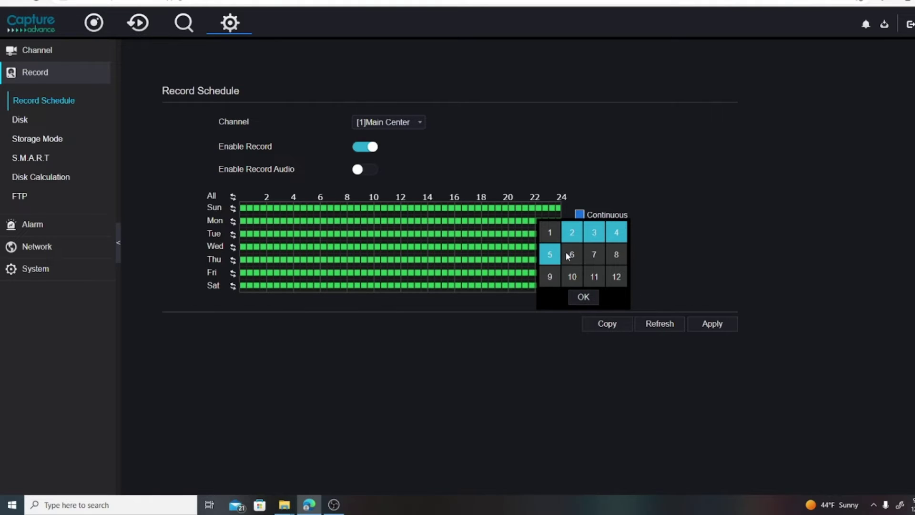
click(568, 256)
click(593, 254)
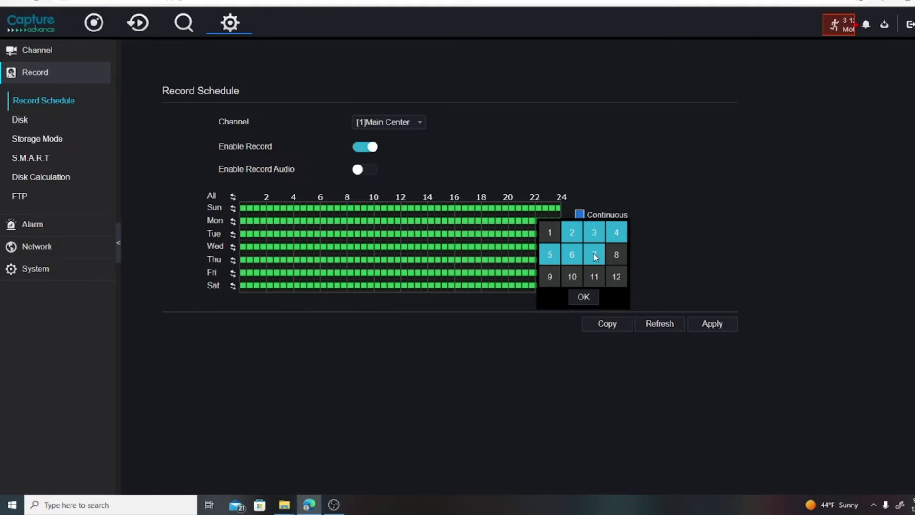
click(721, 328)
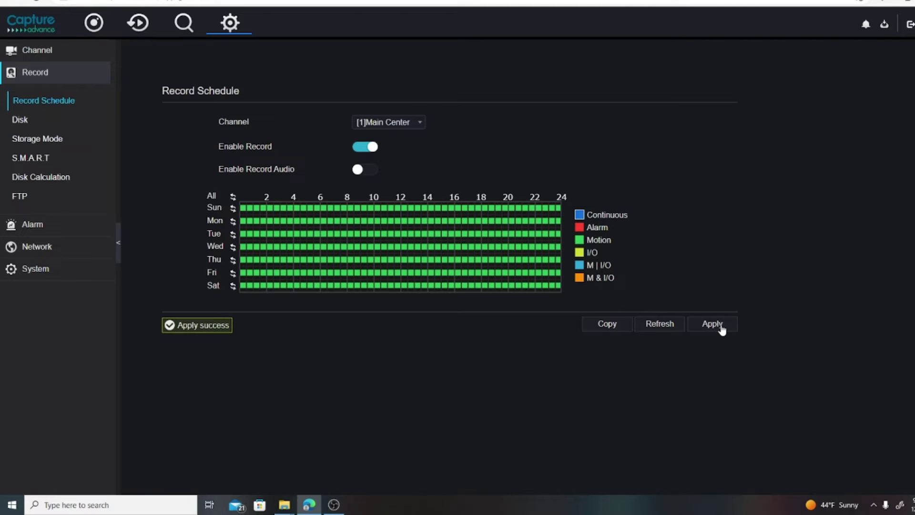
- Copy the schedule to the chosen channels, confirm, and apply the settings
click(612, 329)
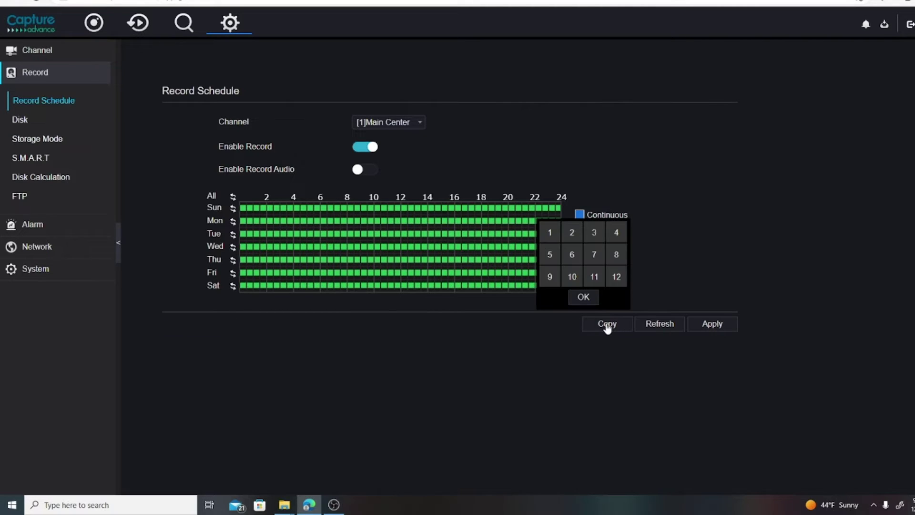
click(569, 235)
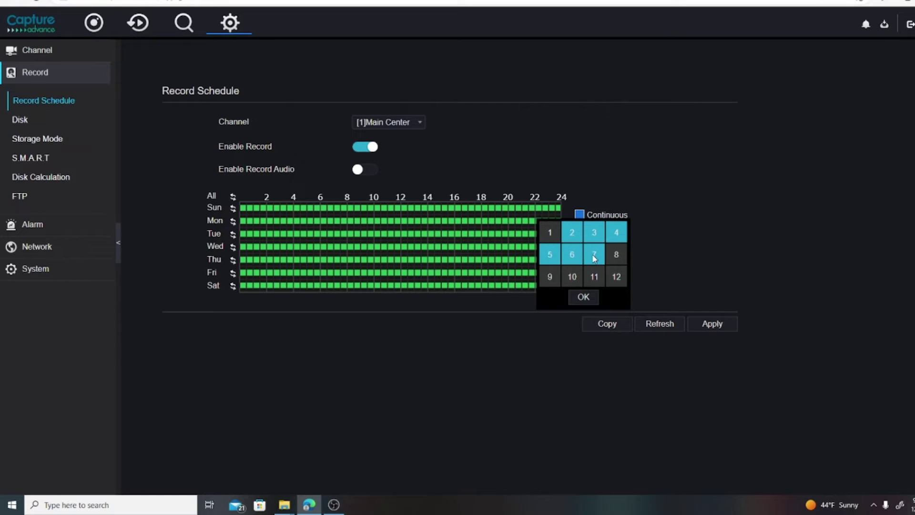
click(583, 298)
click(487, 243)
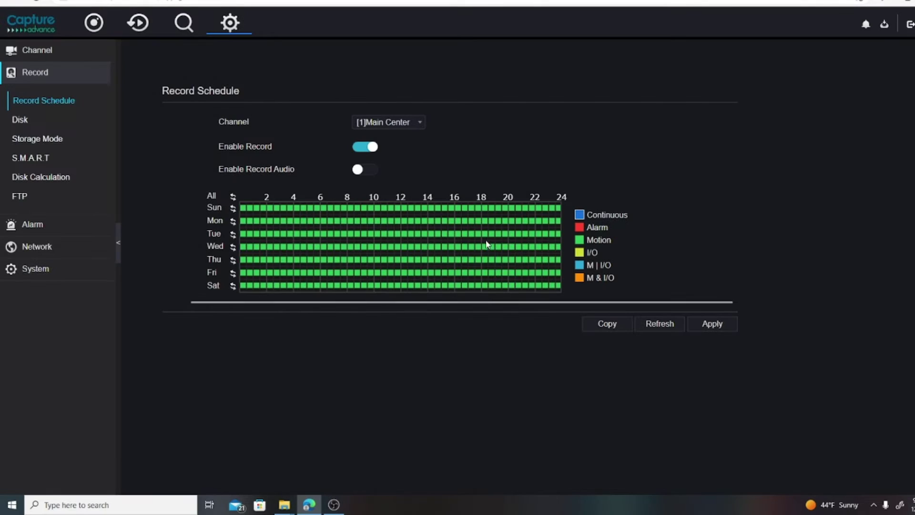
click(711, 324)
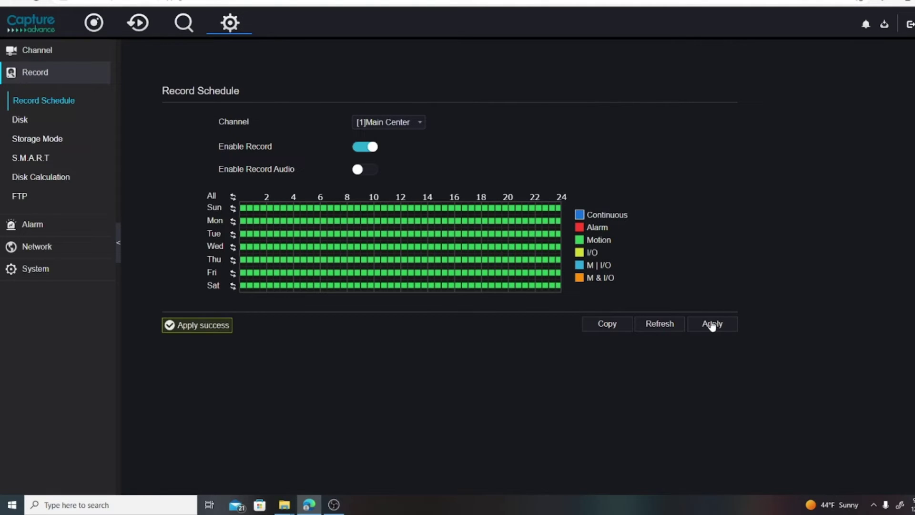
click(402, 123)
- Check the Main Right schedule and make sure its Enable Record is on
click(384, 147)
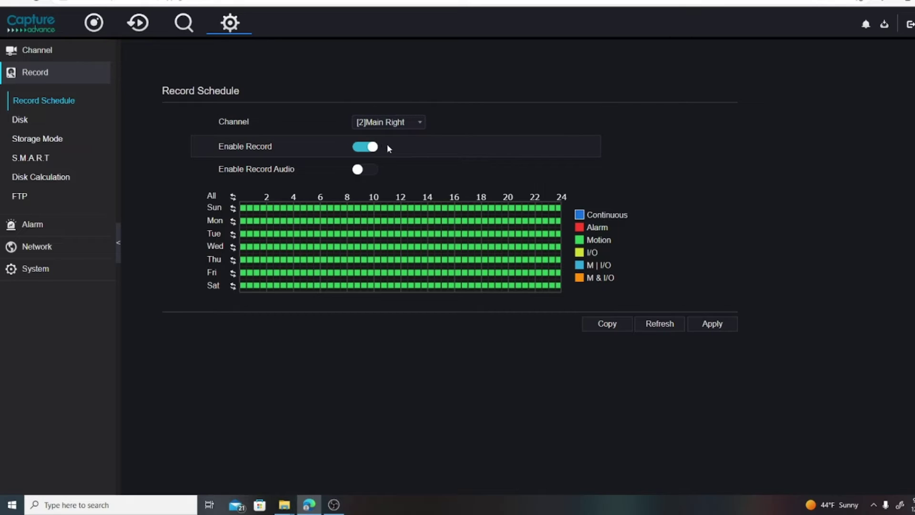
click(410, 125)
click(406, 149)
click(413, 130)
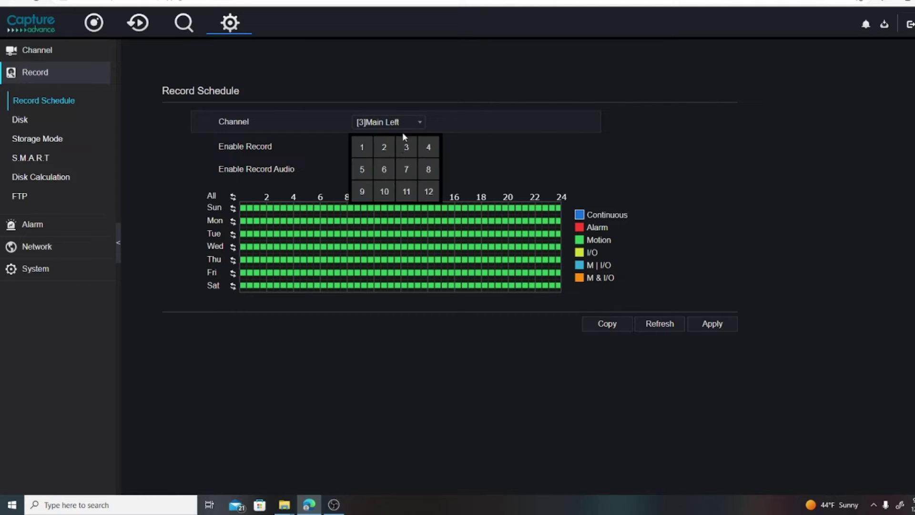
click(387, 147)
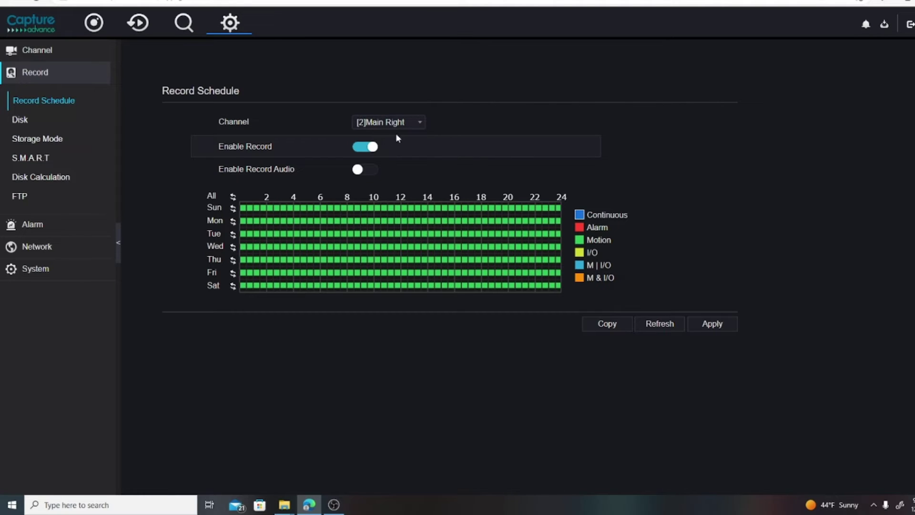
click(362, 150)
click(362, 149)
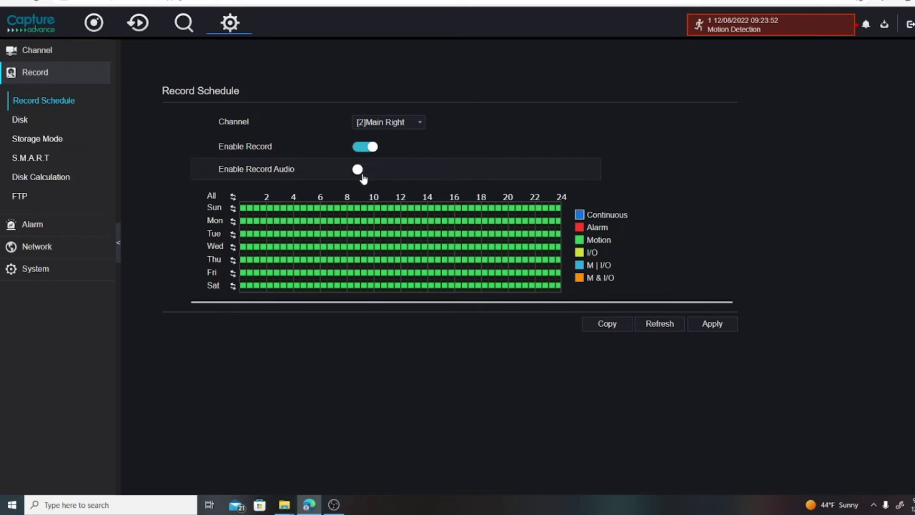
- Review the Front Door, Side 1 and Side Trailer schedules and save the record schedule
click(419, 125)
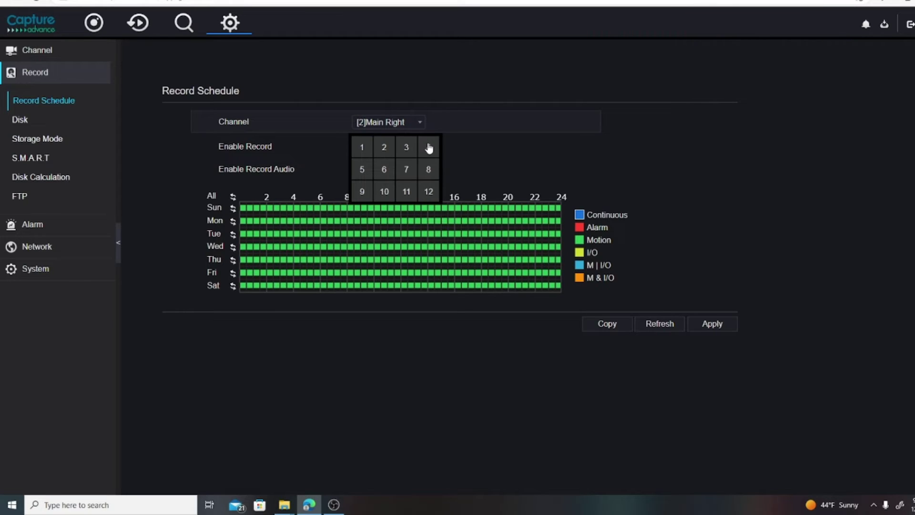
click(428, 147)
click(408, 125)
click(363, 175)
click(392, 120)
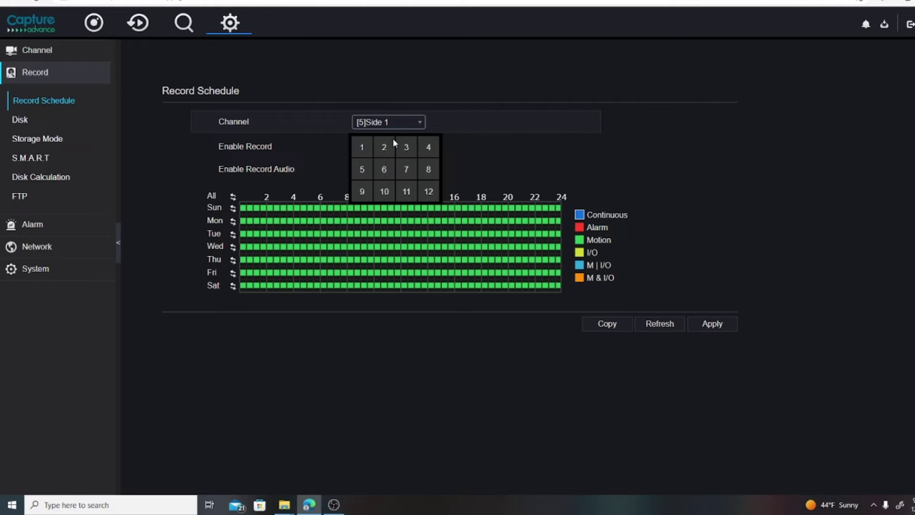
click(409, 170)
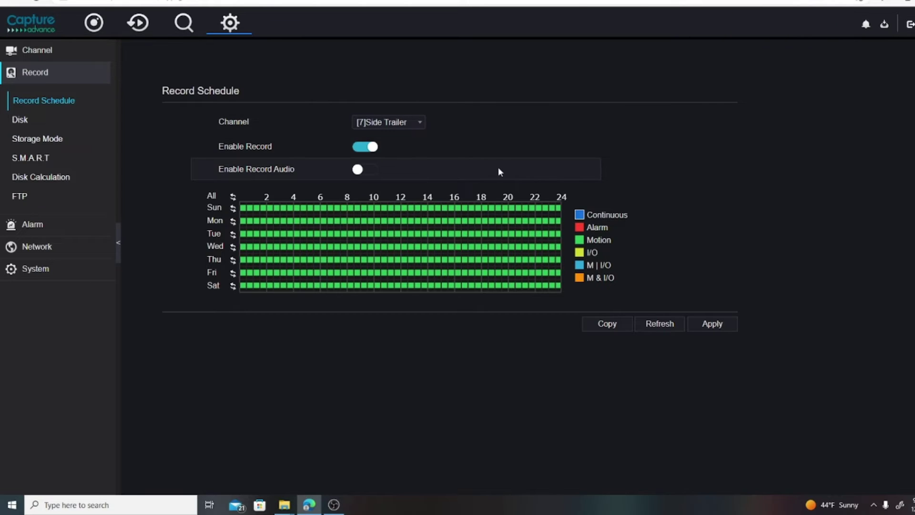
click(720, 326)
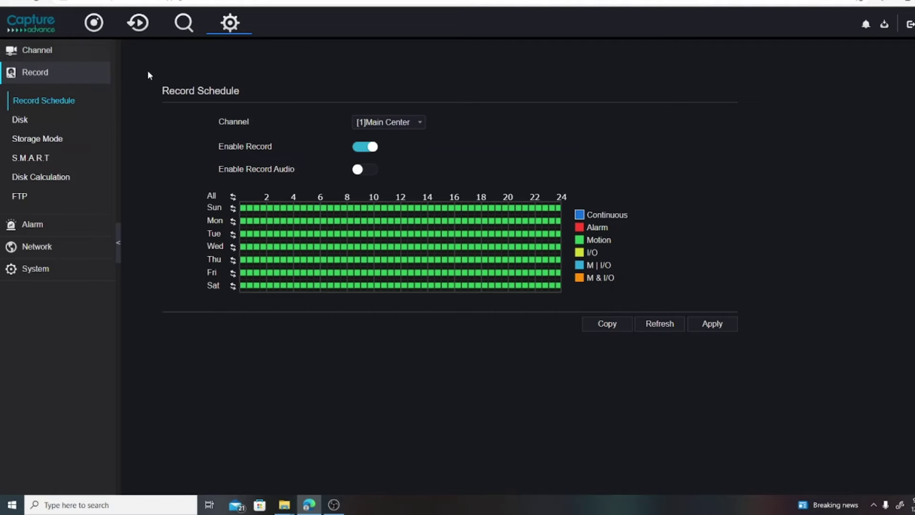
click(52, 51)
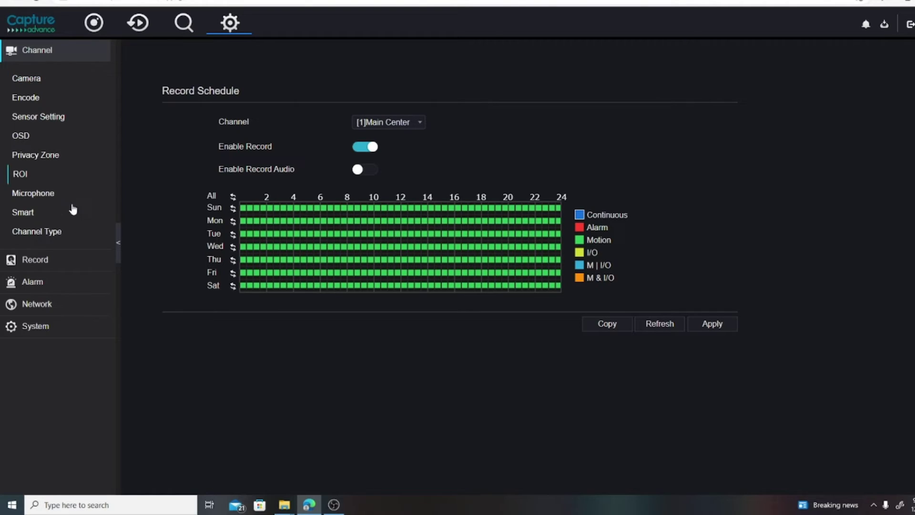
- Open Alarm > Motion Detection for Main Center and view its Detection Area grid
click(45, 287)
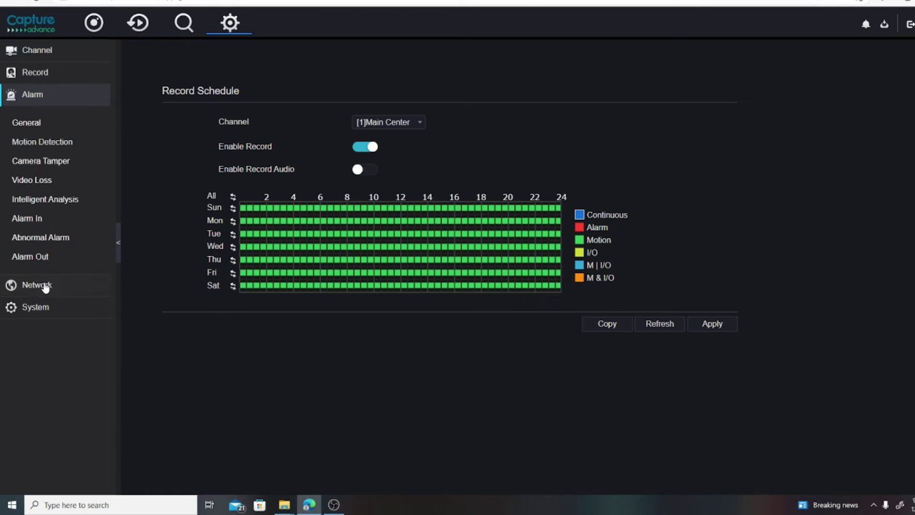
click(33, 149)
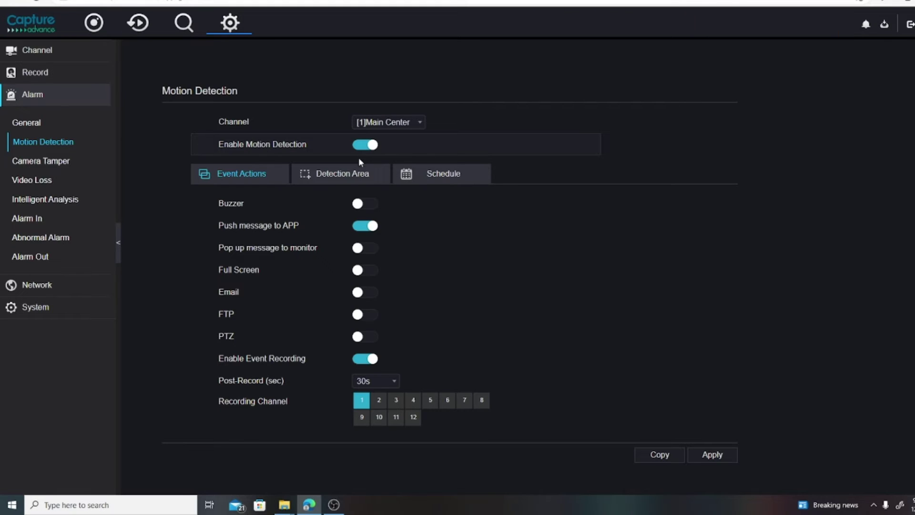
click(341, 177)
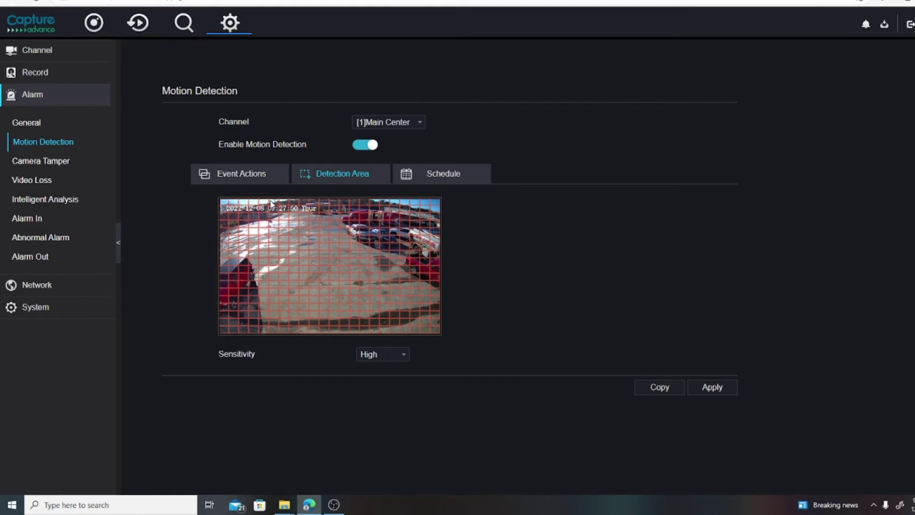
drag(226, 204, 414, 204)
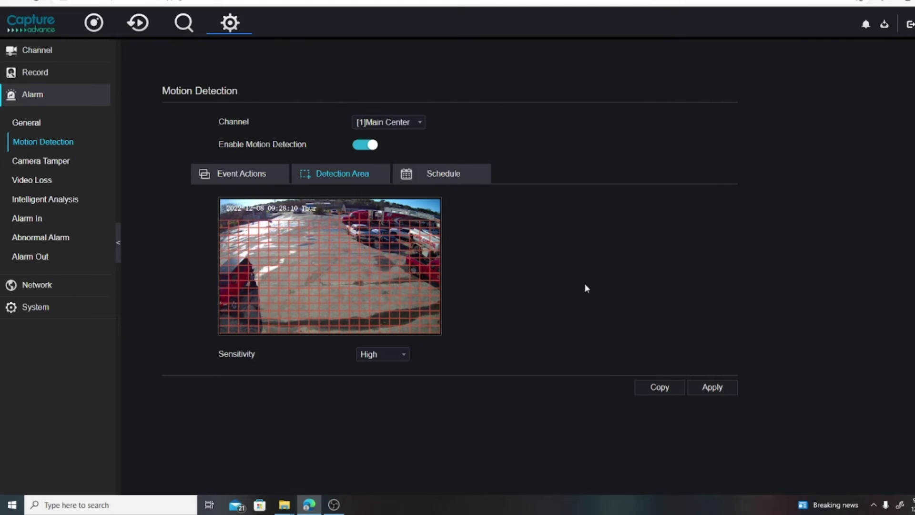
- Set Main Center motion sensitivity to Medium and save it
click(395, 357)
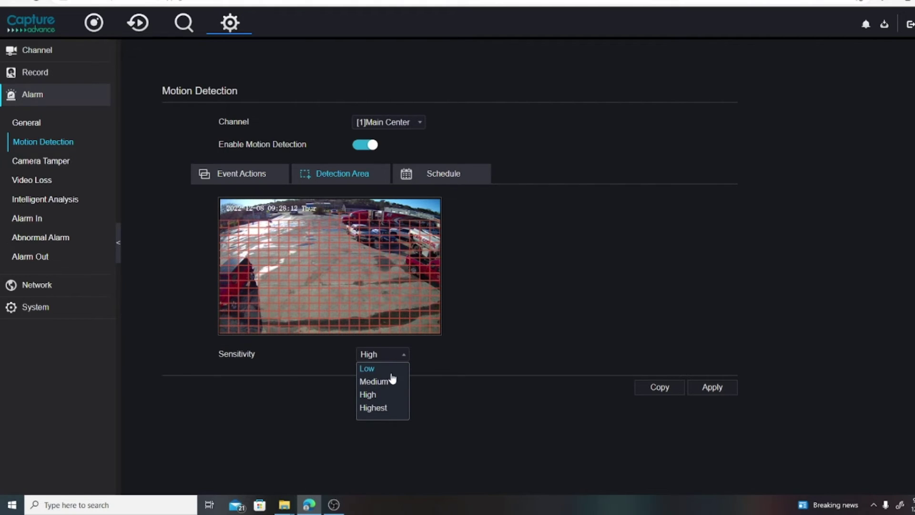
click(392, 381)
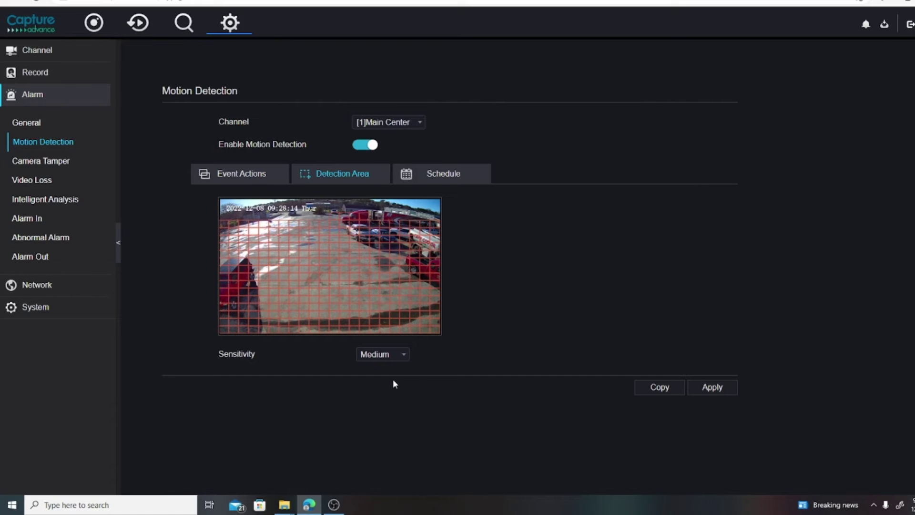
click(719, 389)
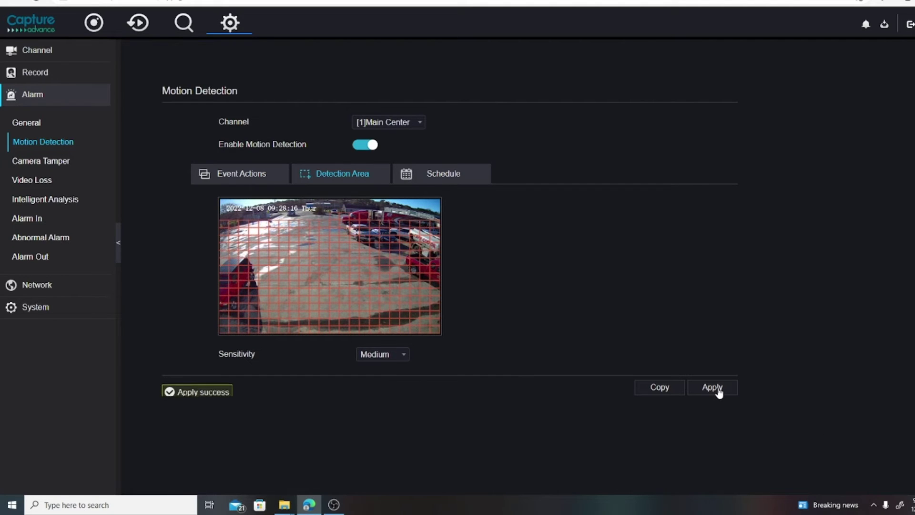
- Set Main Right motion sensitivity to Medium and save it
click(400, 126)
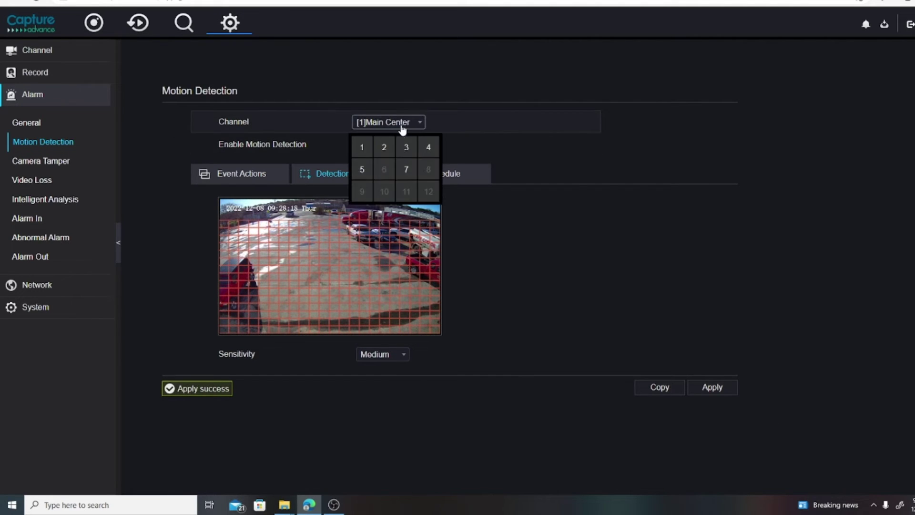
click(388, 150)
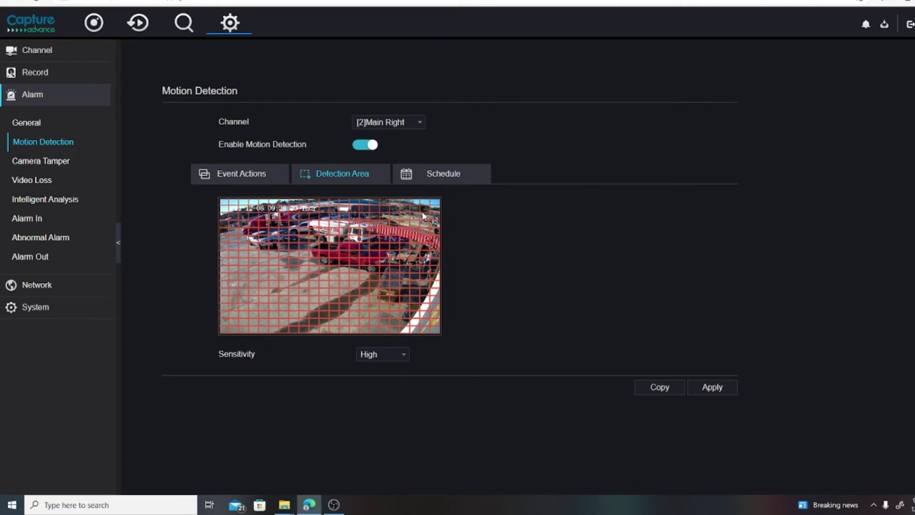
click(402, 355)
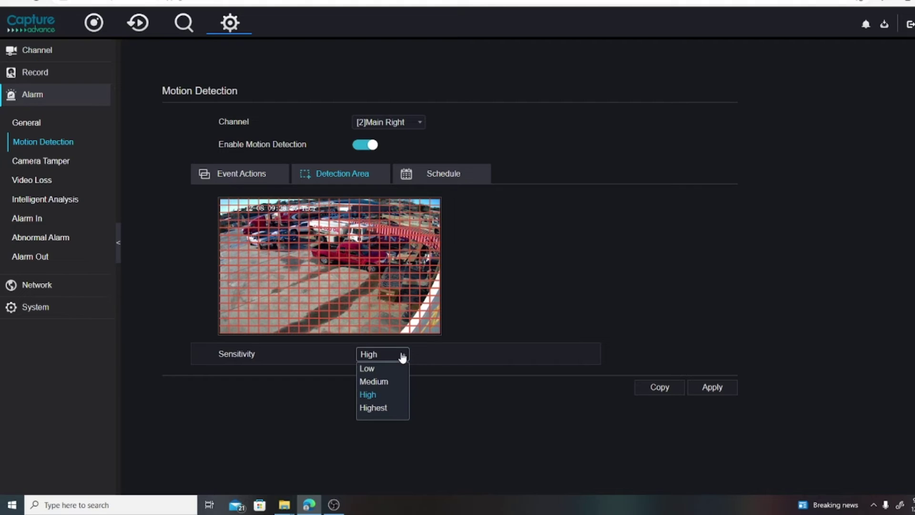
click(379, 381)
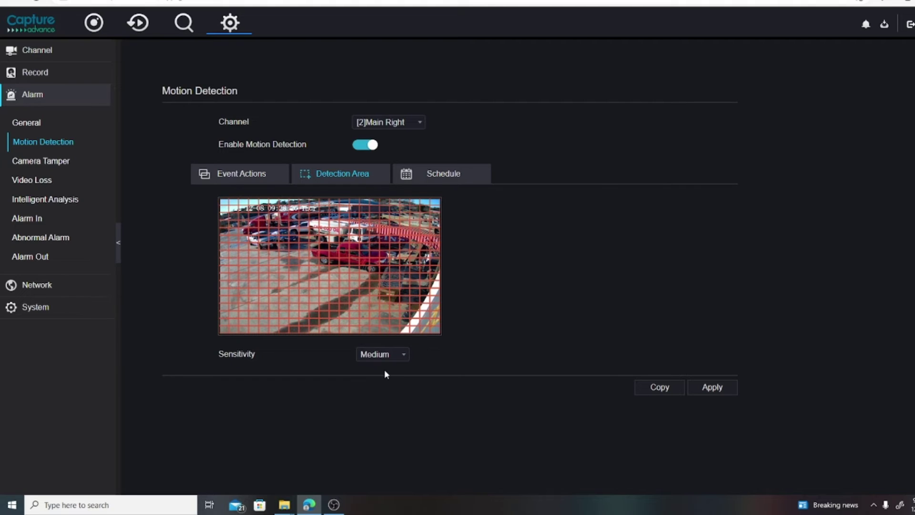
click(722, 390)
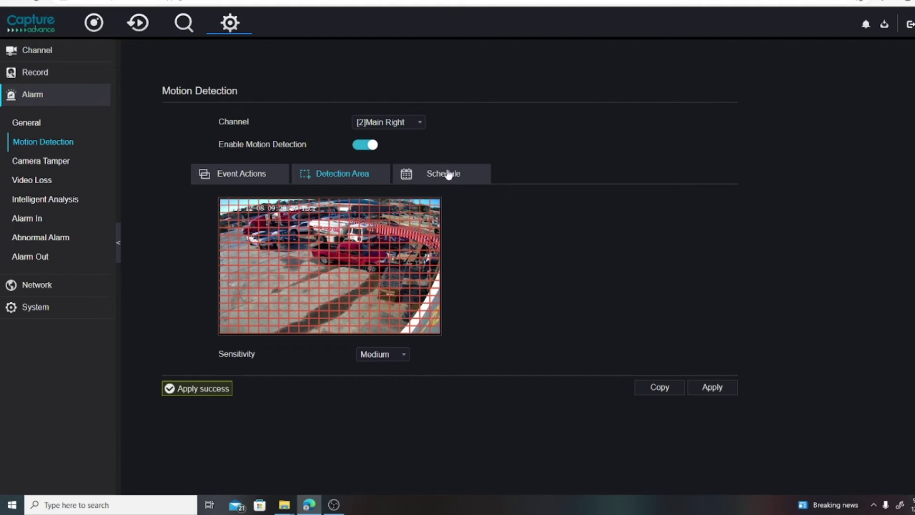
click(404, 126)
- Give Main Left Medium sensitivity, clear its top detection-grid rows, and save
click(406, 148)
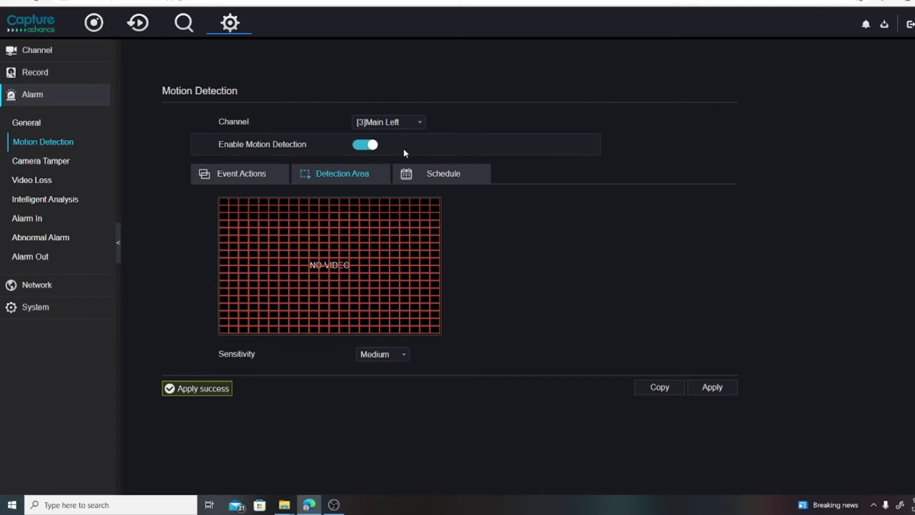
click(379, 355)
click(377, 382)
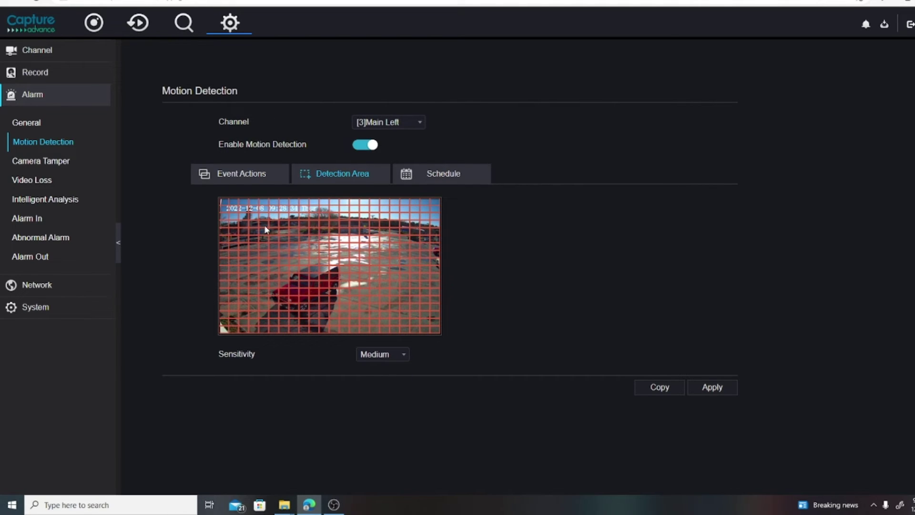
drag(225, 203, 436, 233)
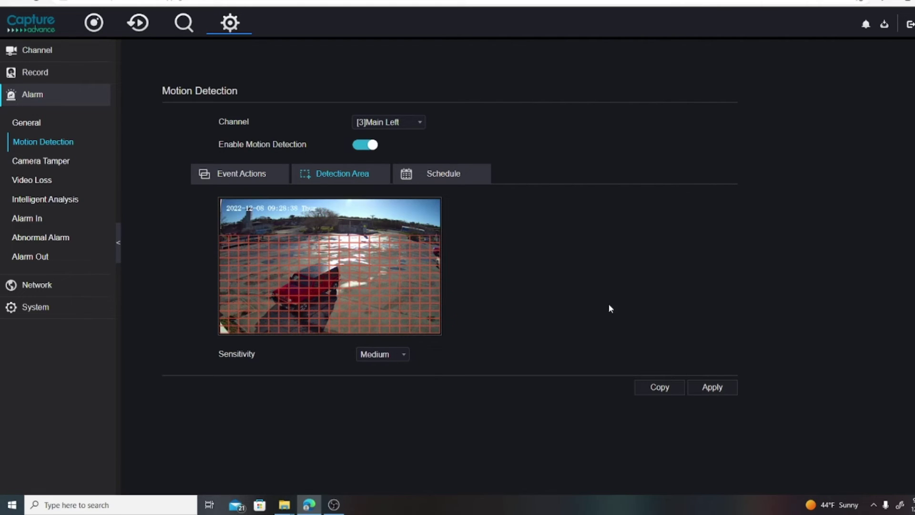
click(715, 389)
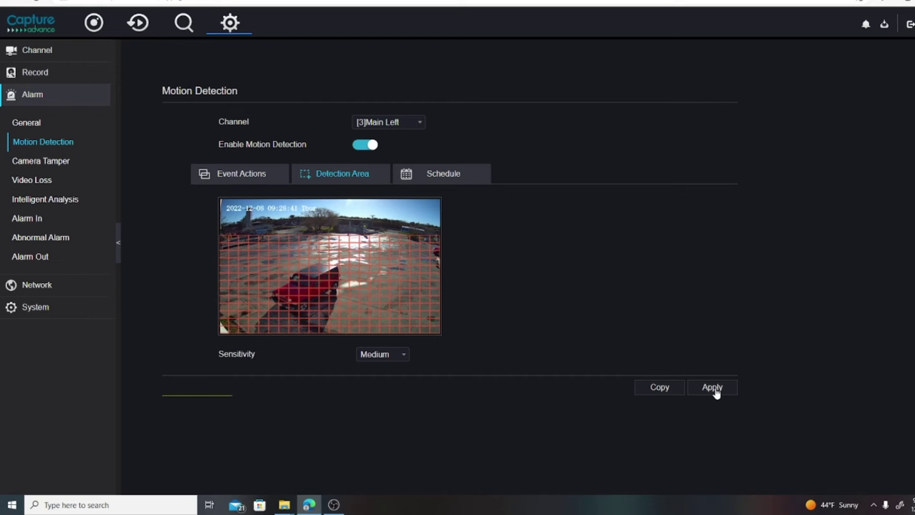
click(385, 128)
click(429, 149)
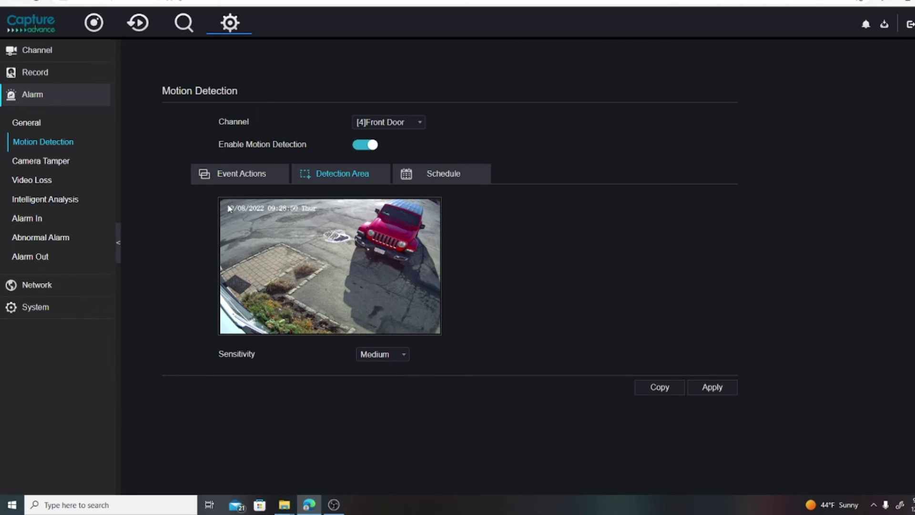
- Re-enable Front Door motion detection, cover its whole view with detection area, and save
drag(223, 206, 362, 334)
click(372, 153)
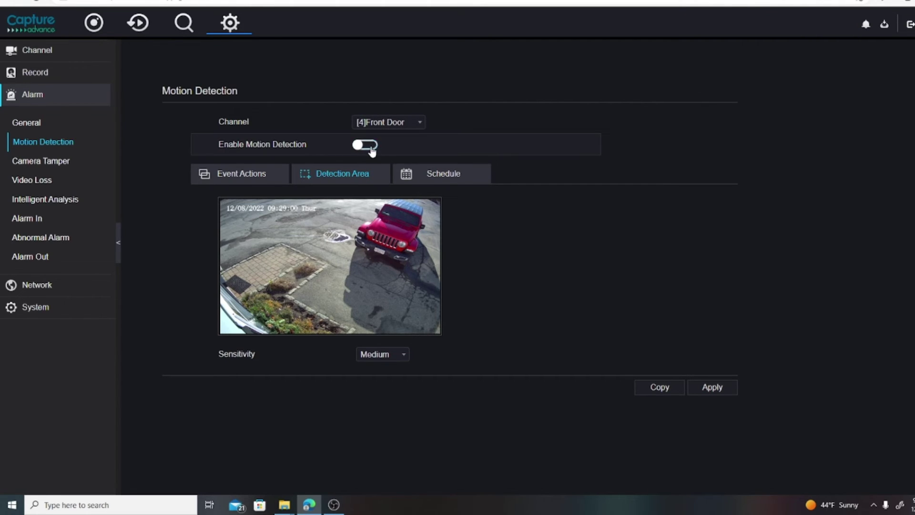
click(357, 146)
click(337, 301)
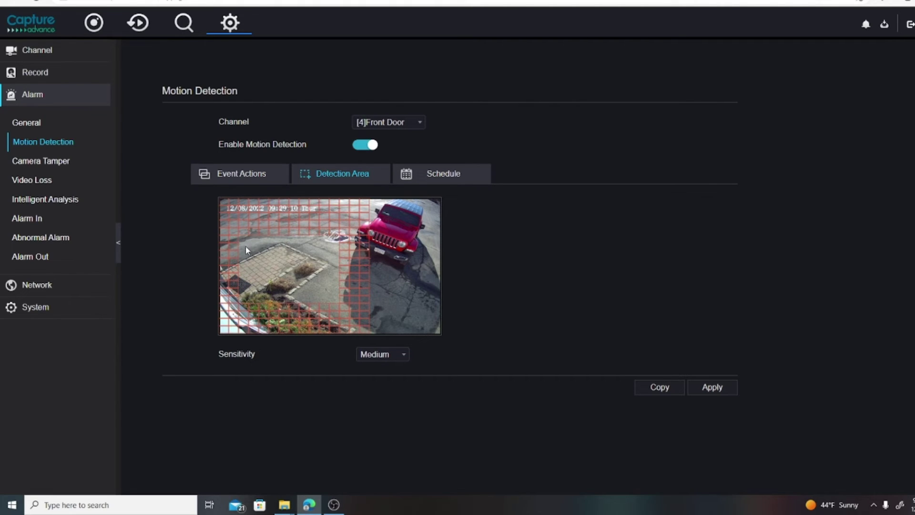
drag(242, 242, 341, 302)
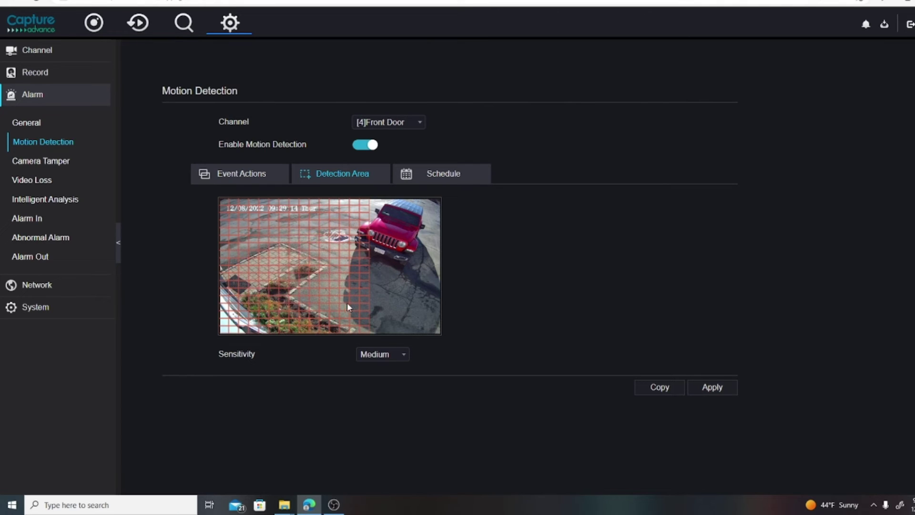
drag(402, 212, 439, 333)
drag(374, 205, 439, 332)
drag(410, 246, 435, 331)
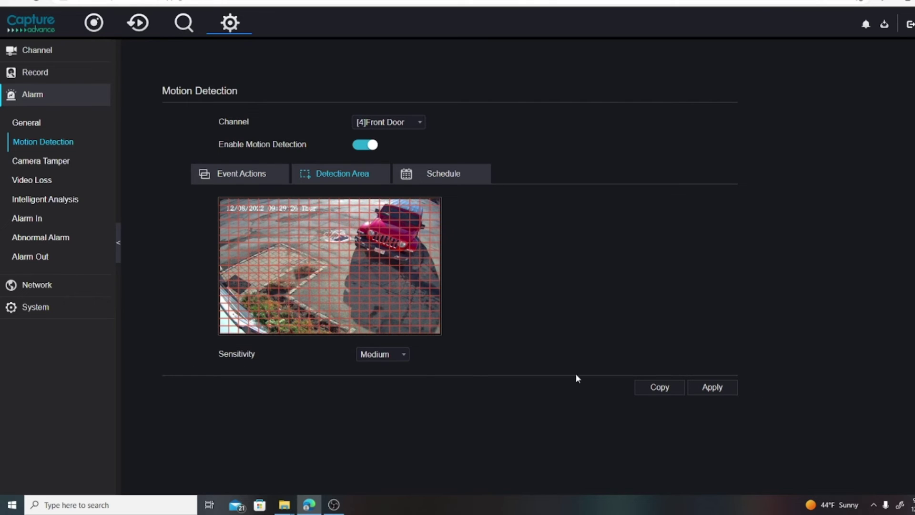
click(713, 388)
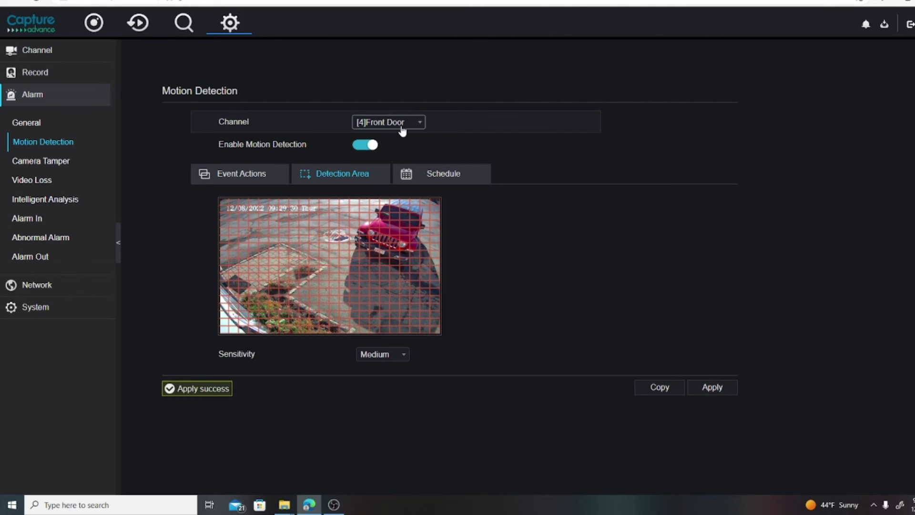
click(401, 125)
- Cover the full Side 1 camera view with detection area and save
click(362, 171)
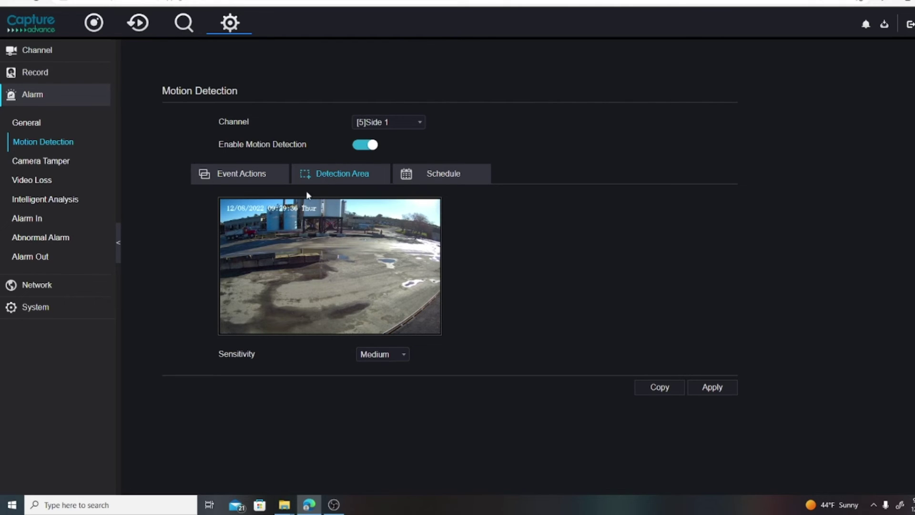
drag(222, 208, 440, 332)
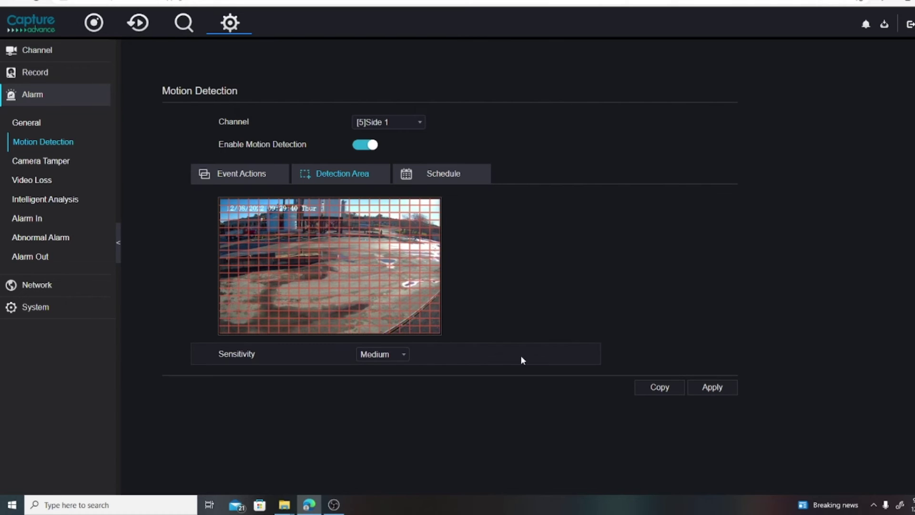
click(716, 388)
- Cover the full Side Trailer camera view with detection area and save
click(387, 125)
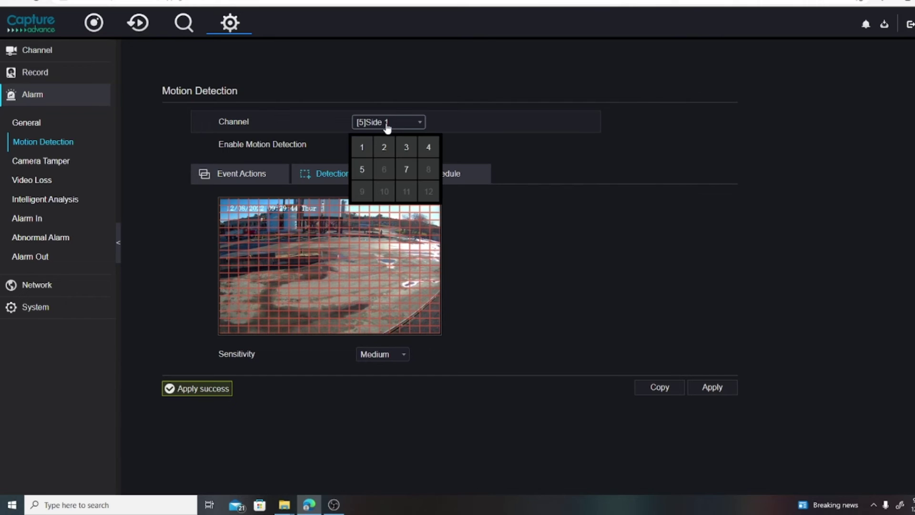
click(409, 169)
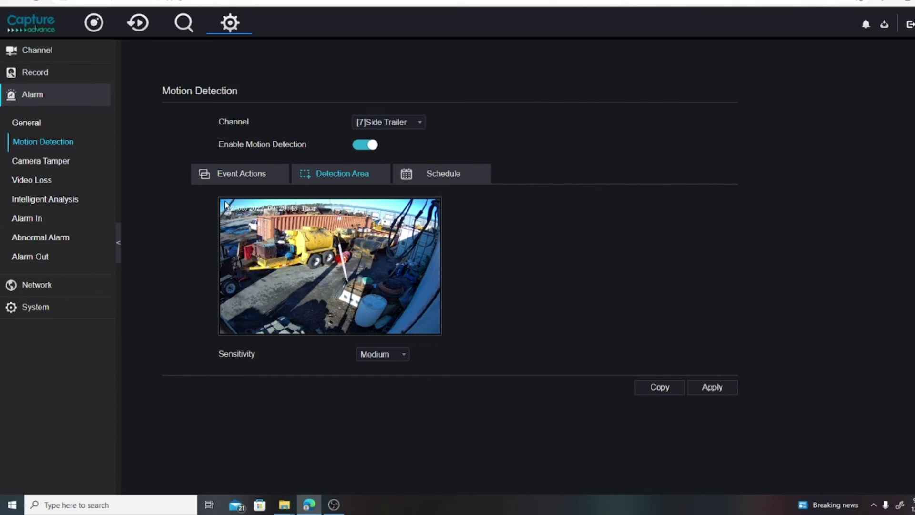
drag(221, 200, 435, 333)
click(727, 387)
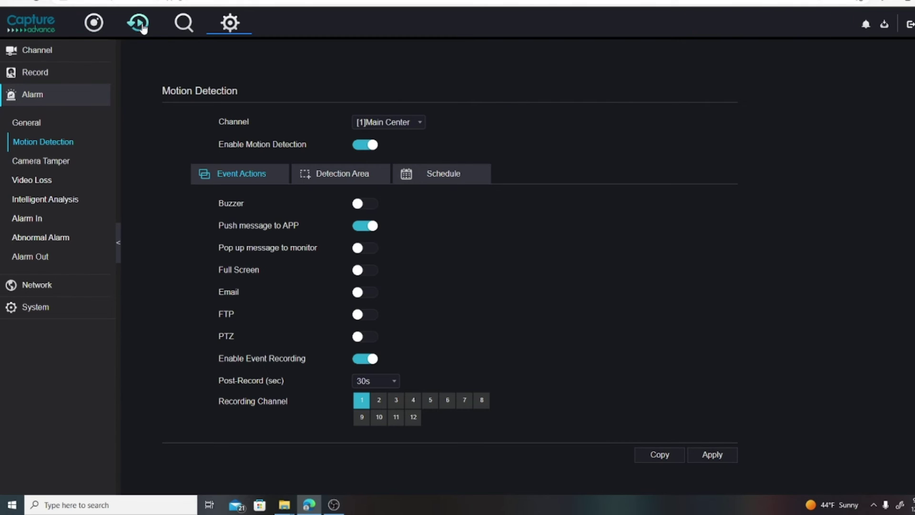
- Return to live view with Main Center streaming, then open playback of Main Right's recordings
click(95, 23)
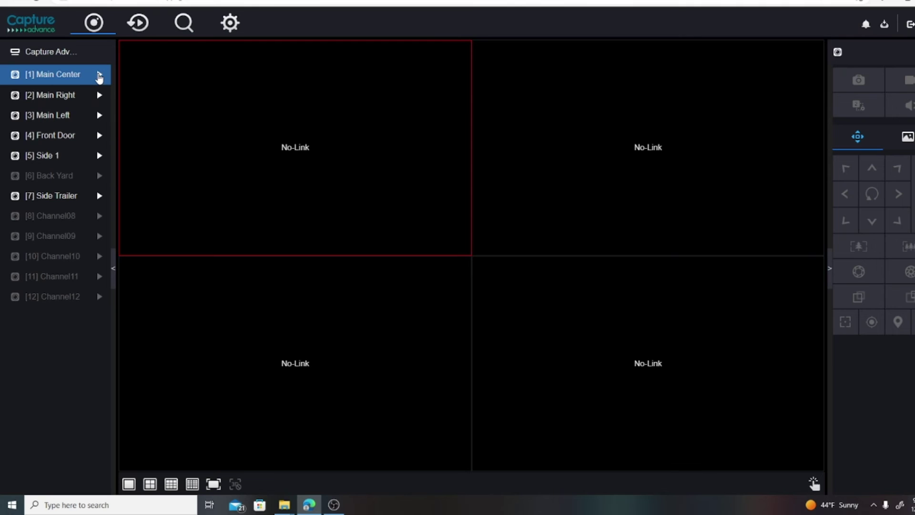
click(99, 75)
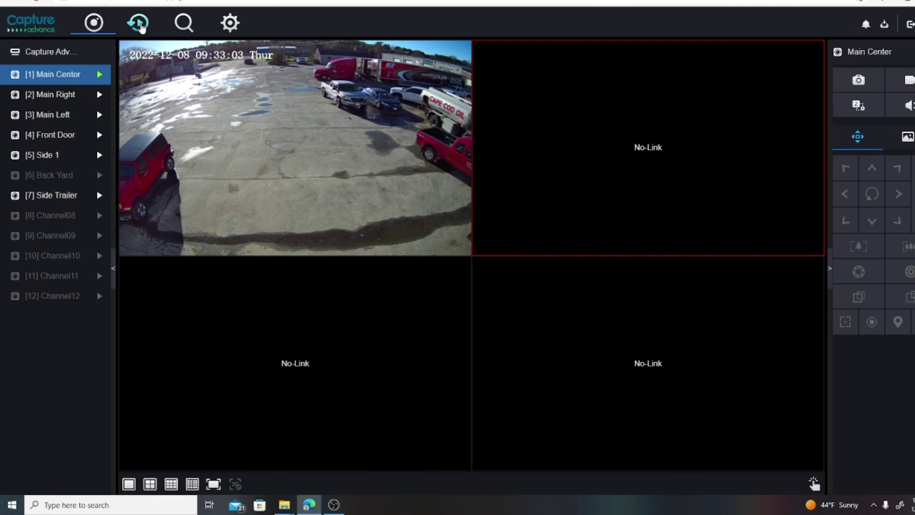
click(140, 26)
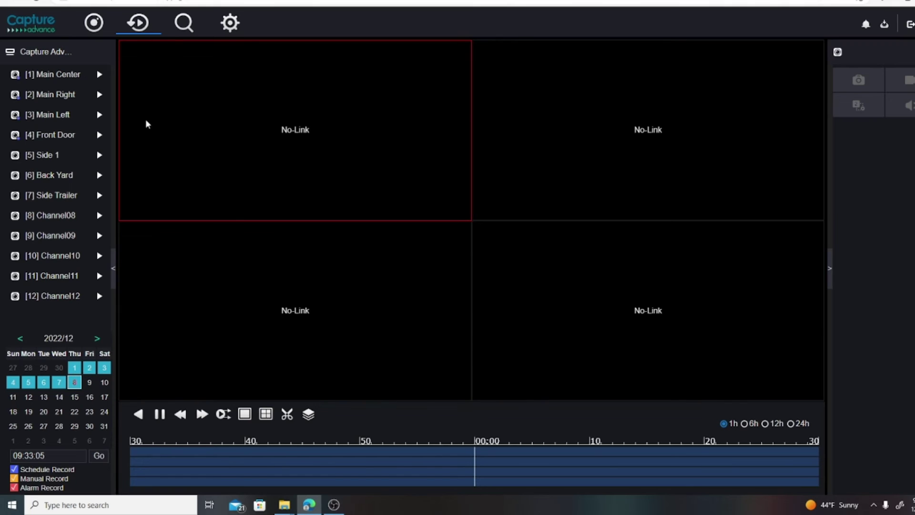
click(100, 95)
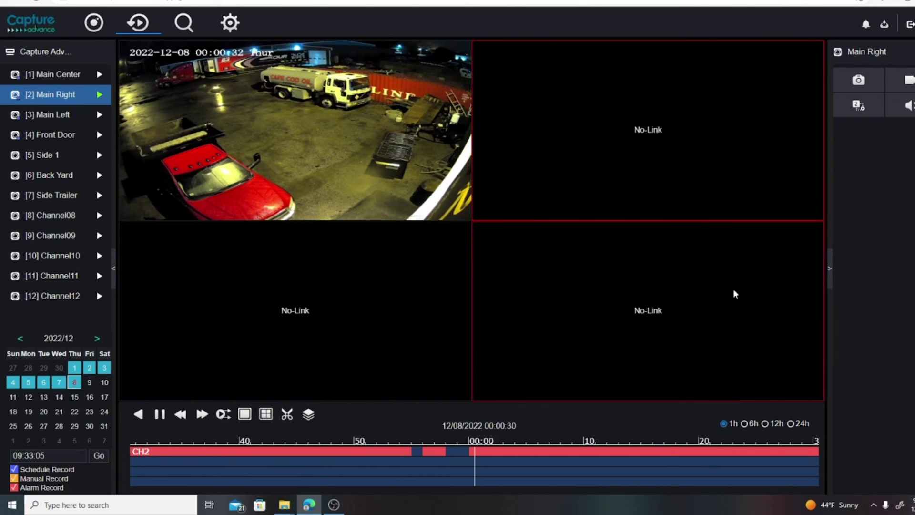
- Switch the CH2 timeline to a 12h span and move playback to about 09:21
click(765, 424)
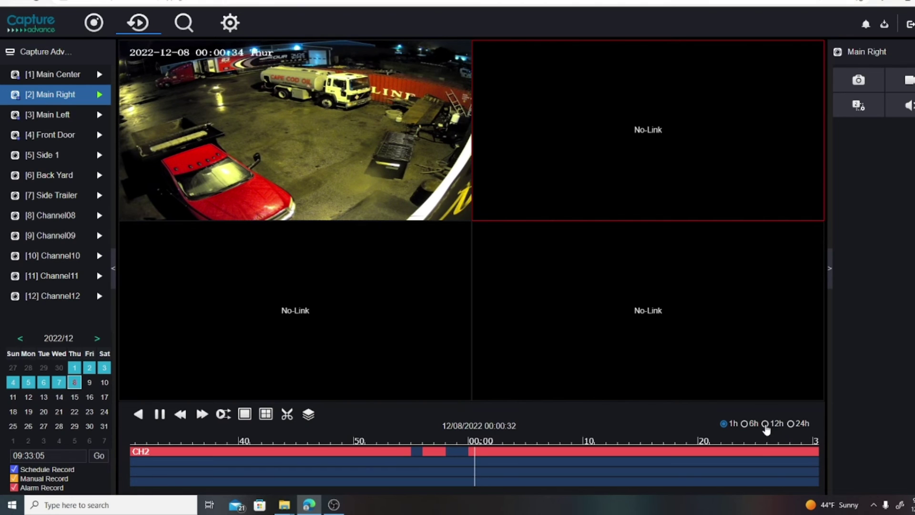
drag(298, 455, 222, 453)
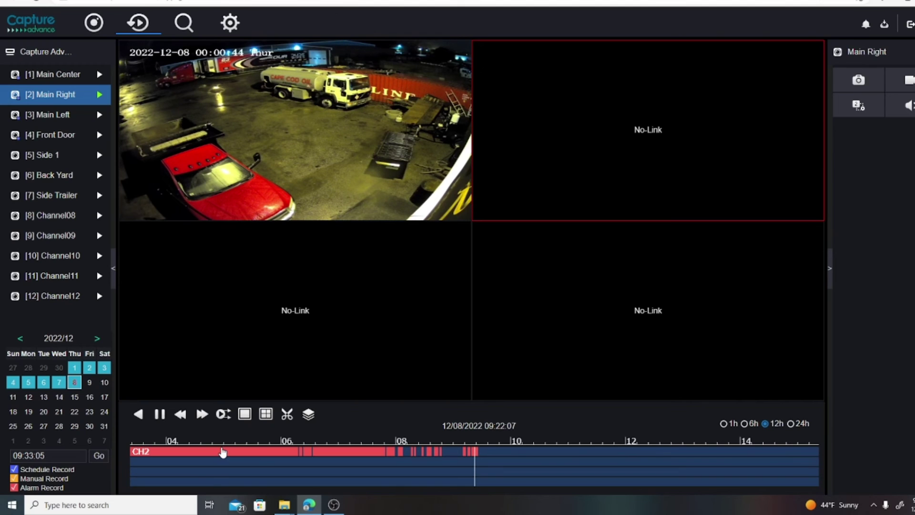
drag(222, 452, 510, 478)
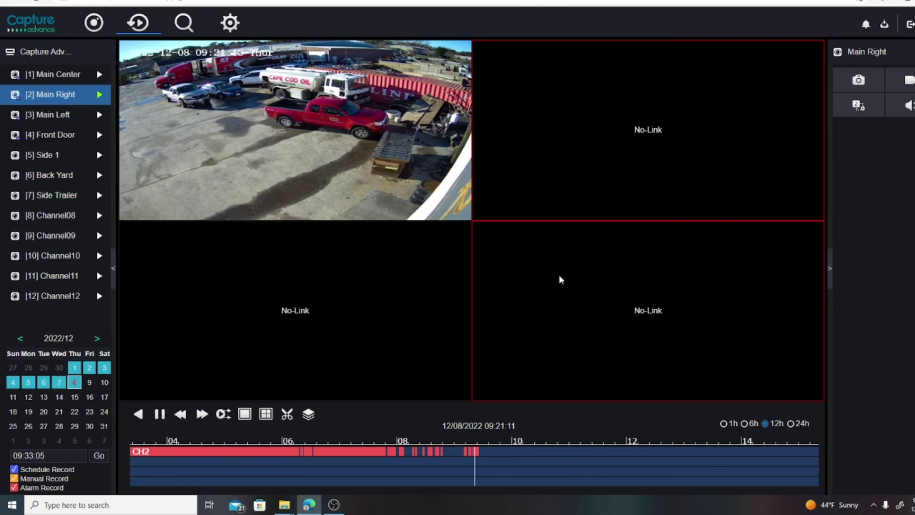
- Select the Main Right playback tile and enlarge it to a single-camera view
click(280, 109)
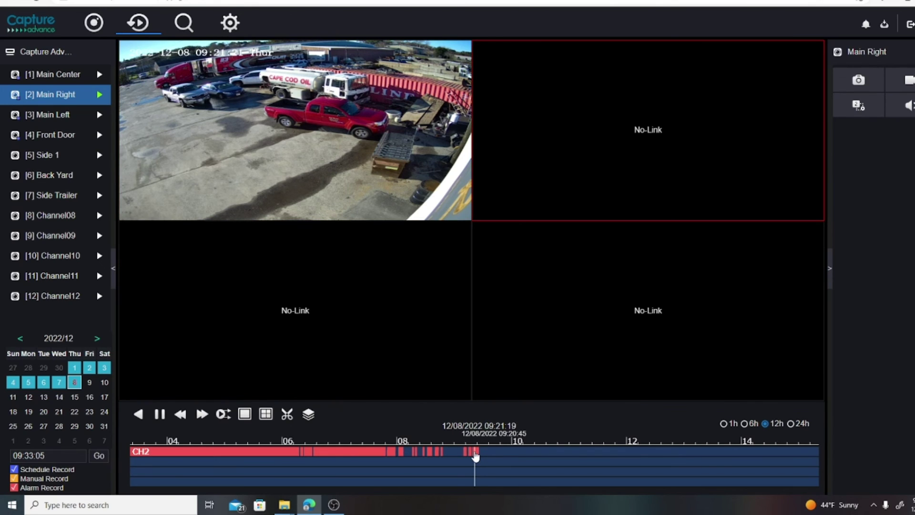
click(177, 93)
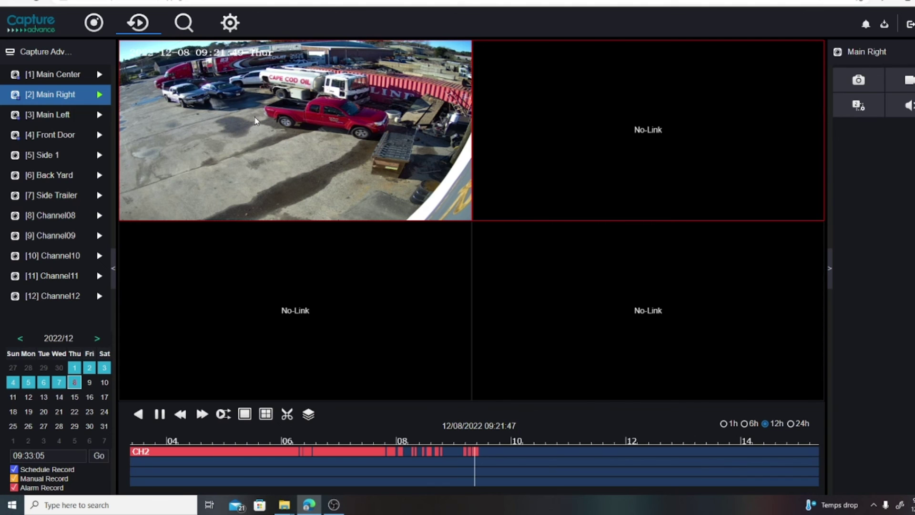
double_click(222, 74)
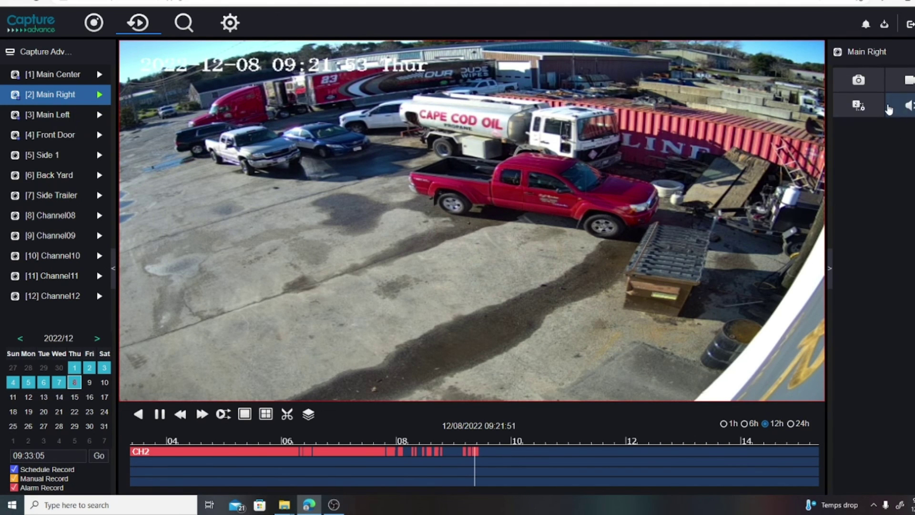
- Take a snapshot, record a short Main Right clip, and open the downloaded video
click(859, 82)
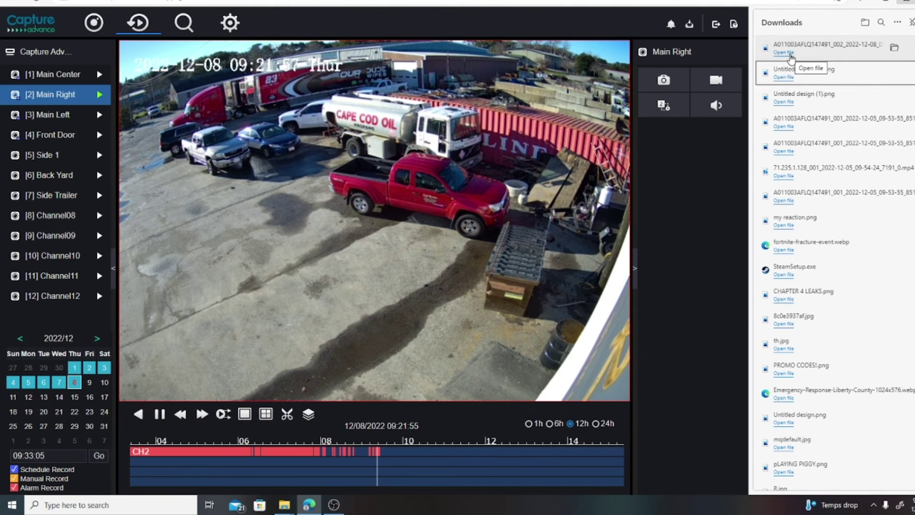
click(790, 53)
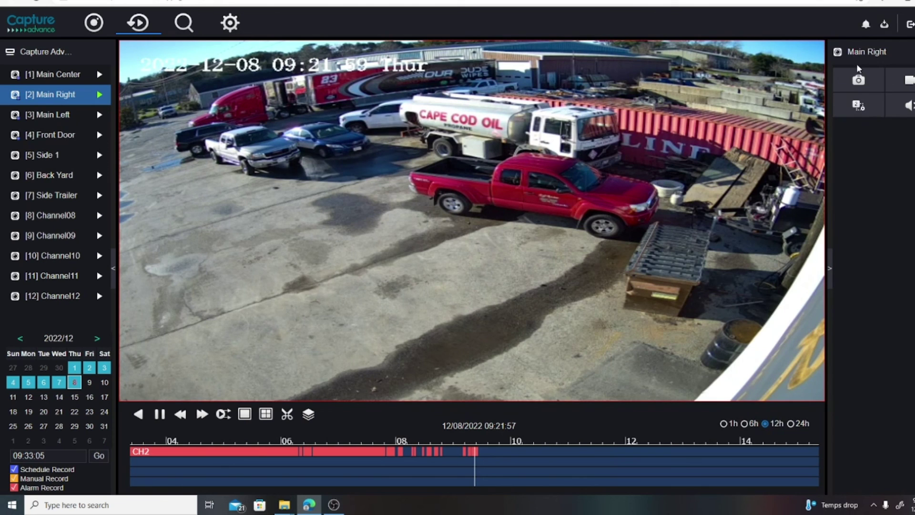
click(908, 80)
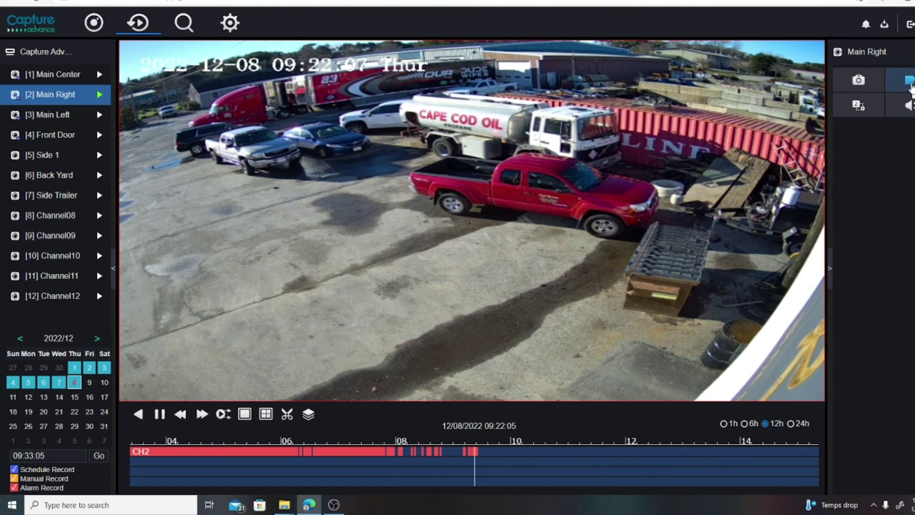
click(910, 86)
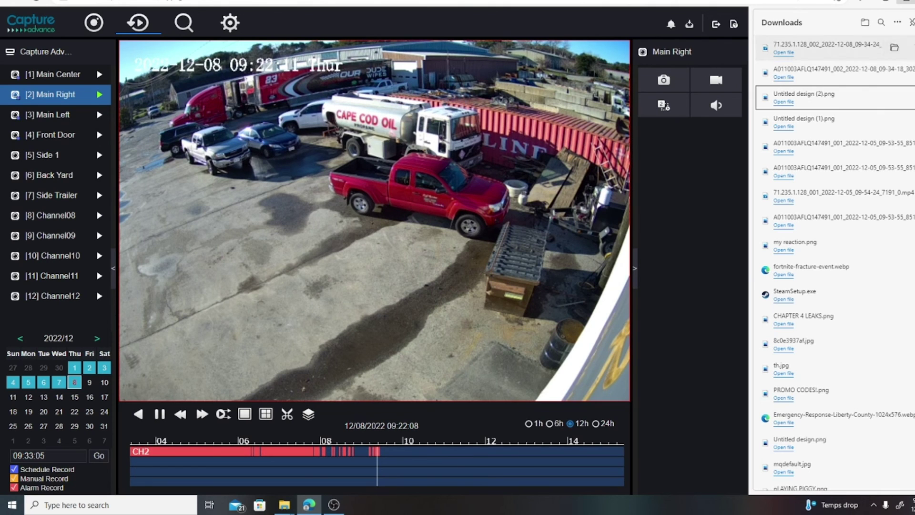
mouse_move(887, 58)
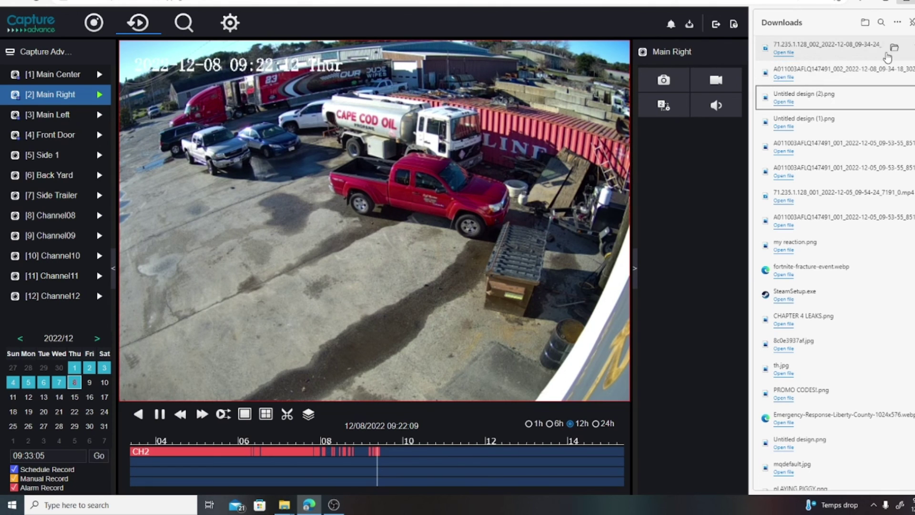
click(787, 54)
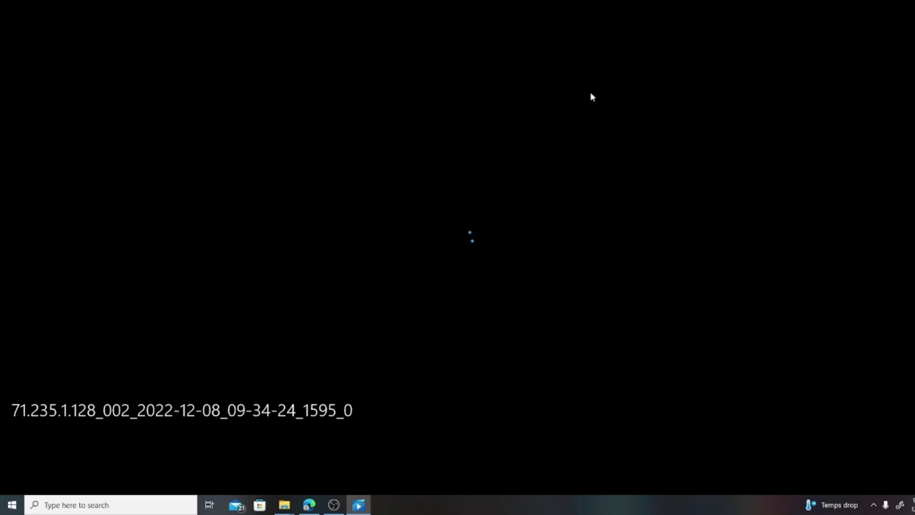